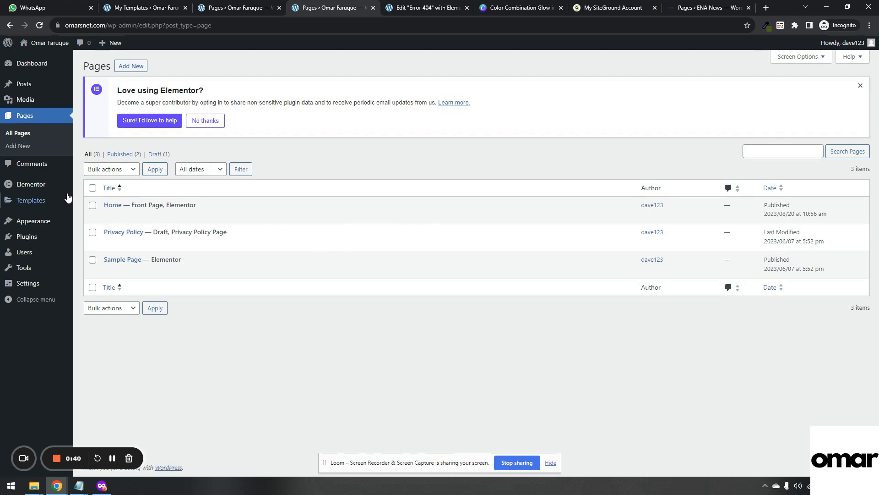
Set the Flexbox Container experiment to Active in the Elementor settings and save the changes.
{"action": "mouse_move", "coordinate": [59, 189]}
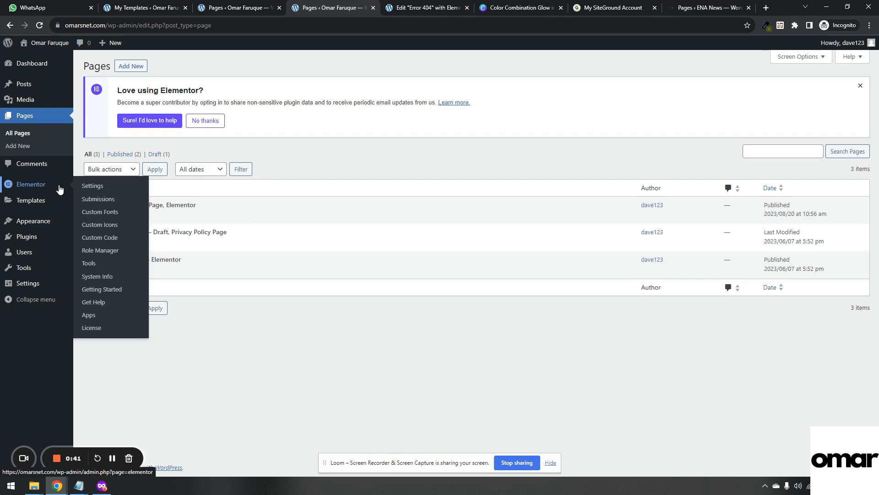
{"action": "left_click", "coordinate": [84, 192]}
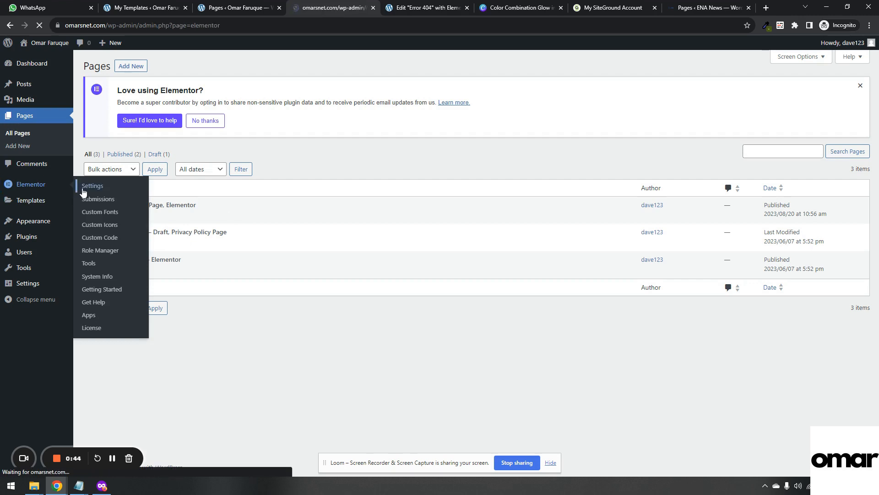
{"action": "left_click", "coordinate": [146, 166]}
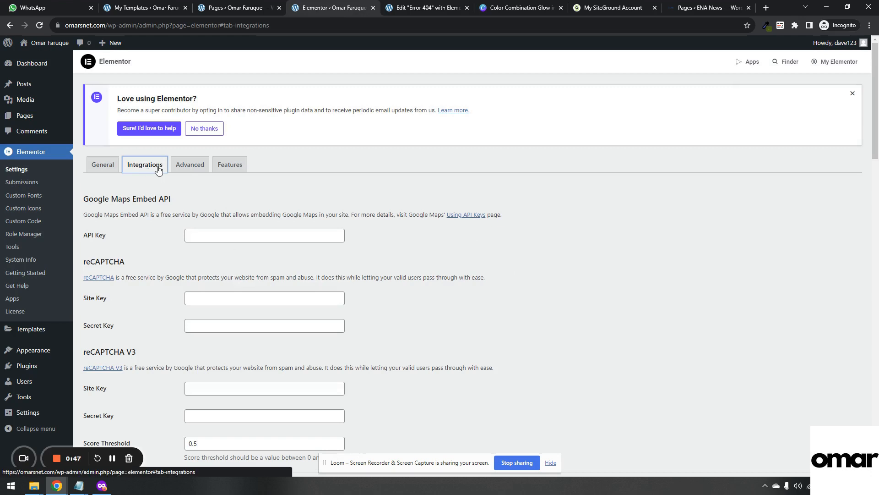
{"action": "left_click", "coordinate": [179, 168]}
{"action": "left_click", "coordinate": [231, 165]}
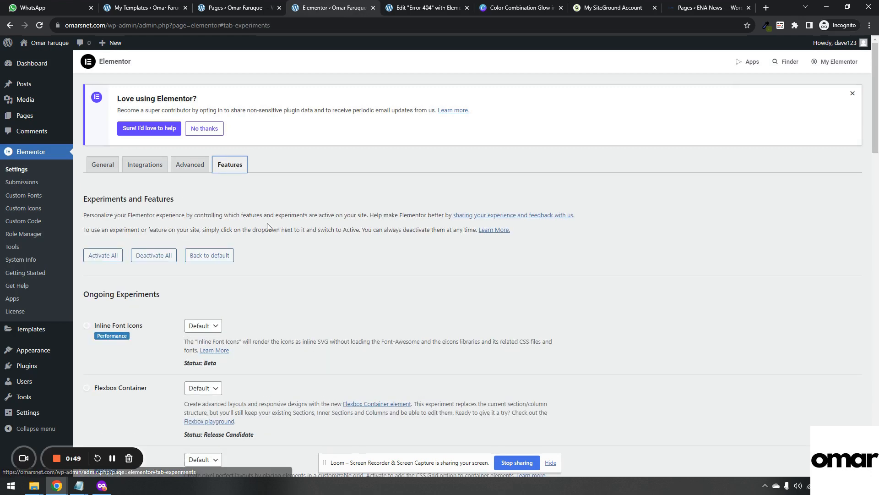
{"action": "scroll", "coordinate": [270, 223], "scroll_direction": "down", "scroll_amount": 2}
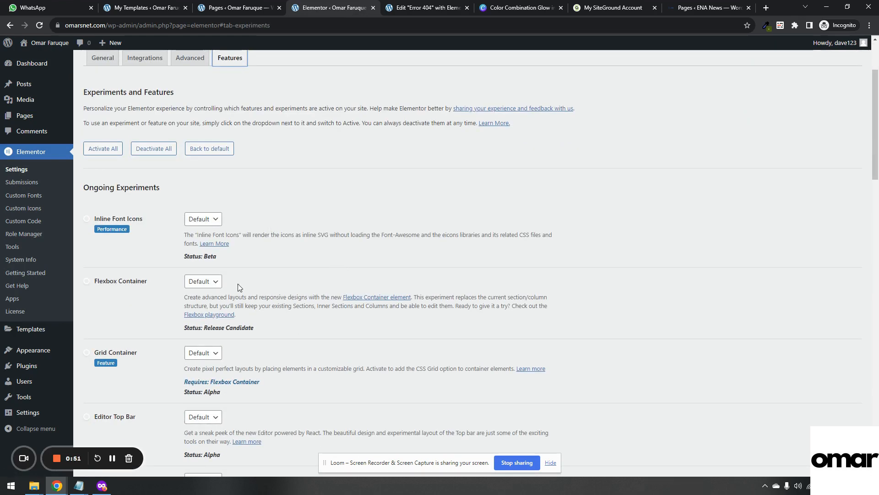
{"action": "left_click", "coordinate": [201, 282]}
{"action": "left_click", "coordinate": [210, 300]}
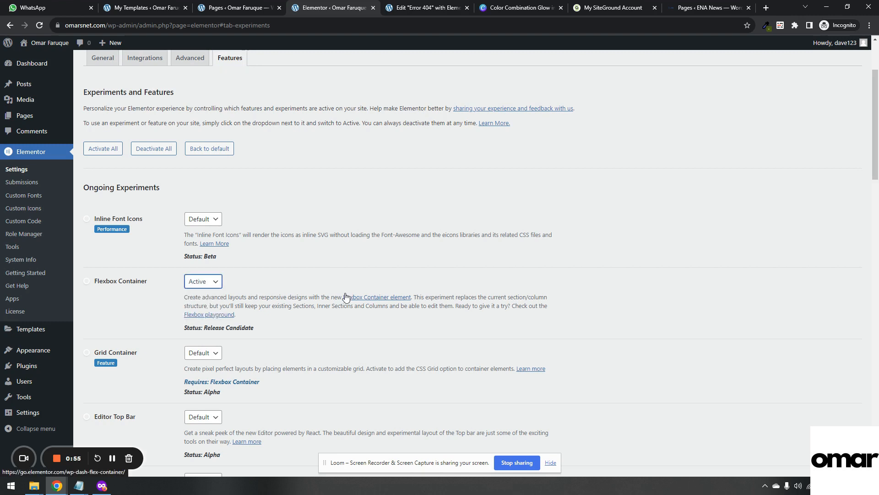
{"action": "scroll", "coordinate": [346, 296], "scroll_direction": "down", "scroll_amount": 15}
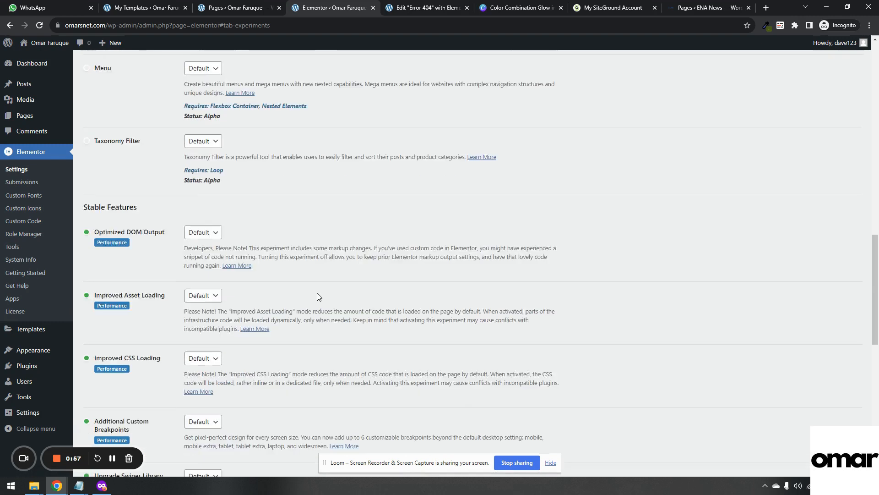
{"action": "scroll", "coordinate": [317, 293], "scroll_direction": "down", "scroll_amount": 2}
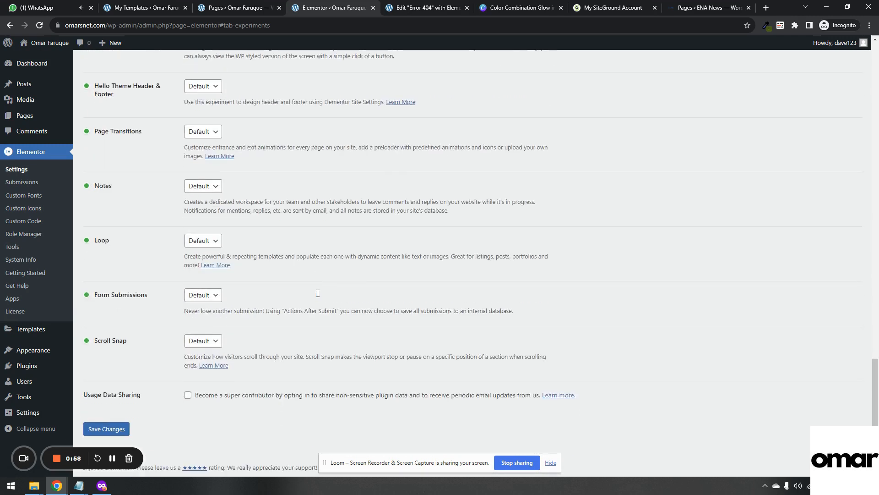
{"action": "left_click", "coordinate": [119, 429]}
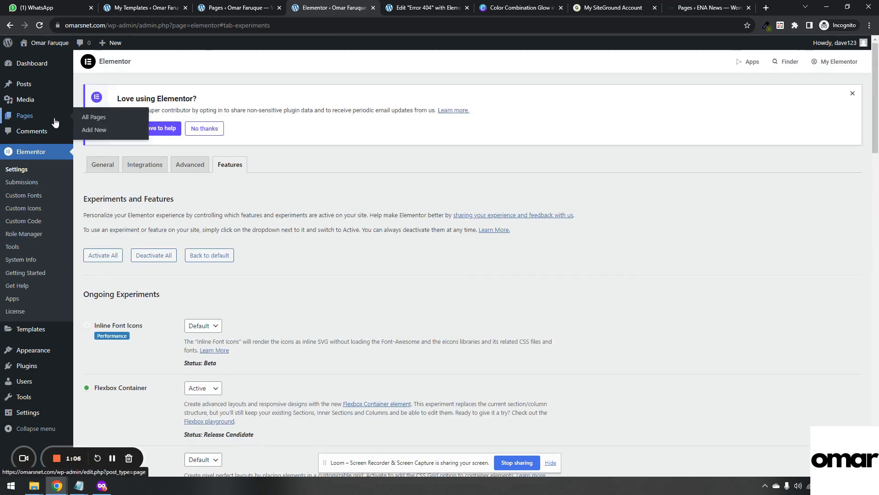
Create and publish a new page titled "Elementor Container Tutorial" using the Elementor Canvas template.
{"action": "left_click", "coordinate": [83, 120]}
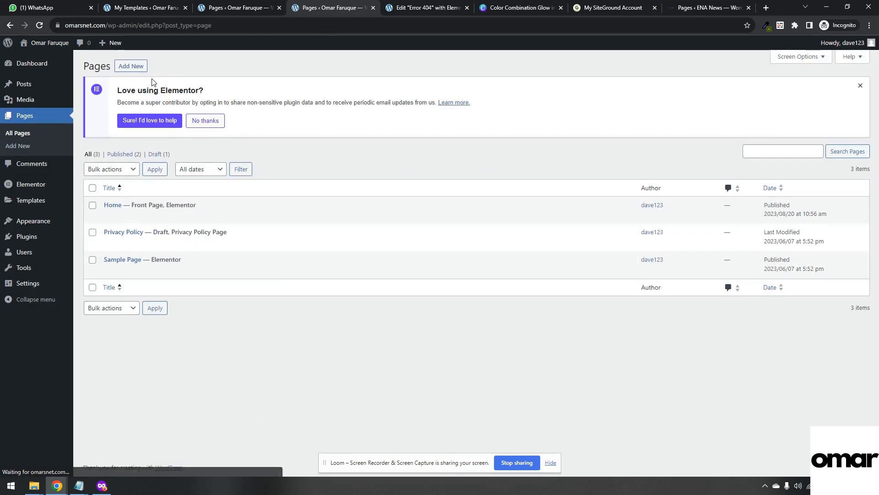
{"action": "left_click", "coordinate": [131, 66]}
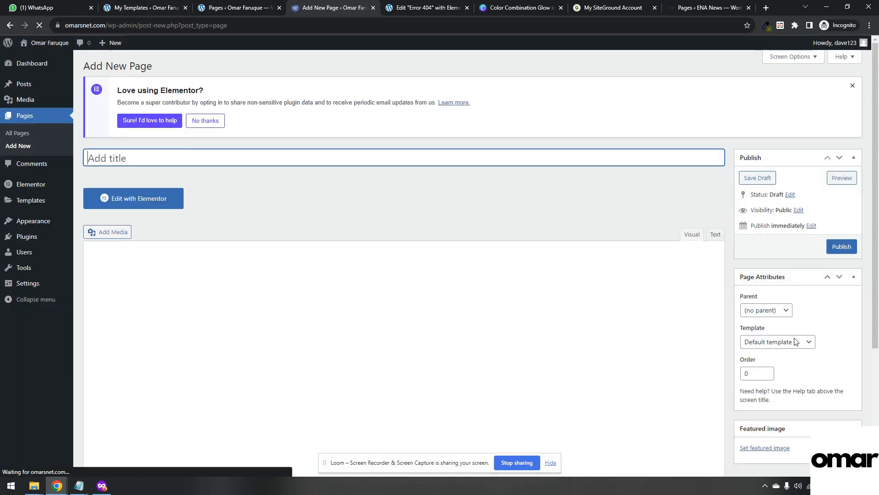
{"action": "left_click", "coordinate": [796, 341]}
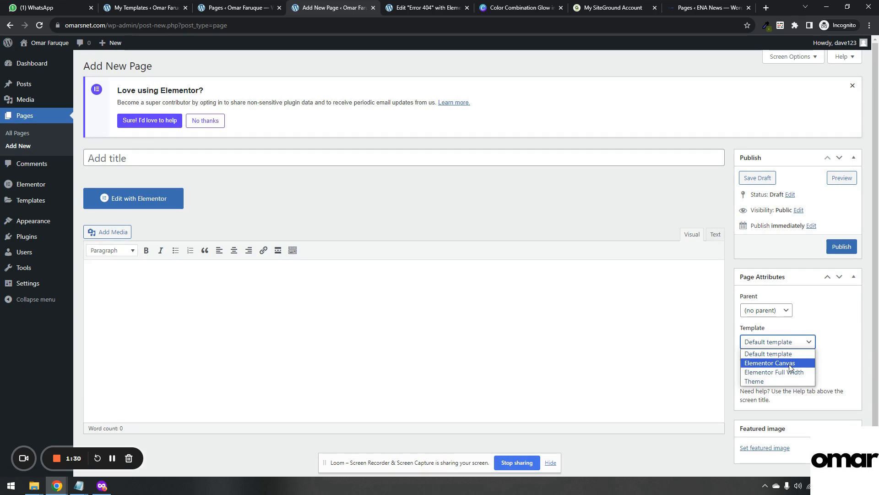
{"action": "left_click", "coordinate": [790, 363]}
{"action": "left_click", "coordinate": [372, 161]}
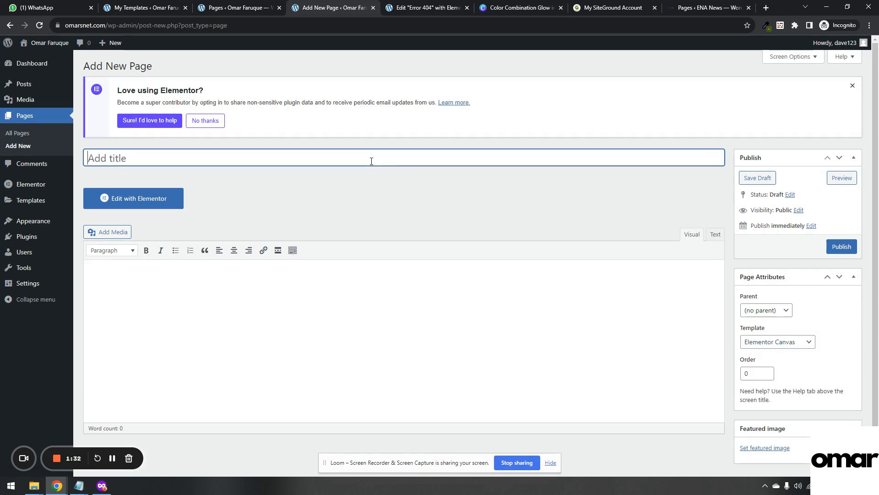
{"action": "type", "text": "Elementor Container Tutorial"}
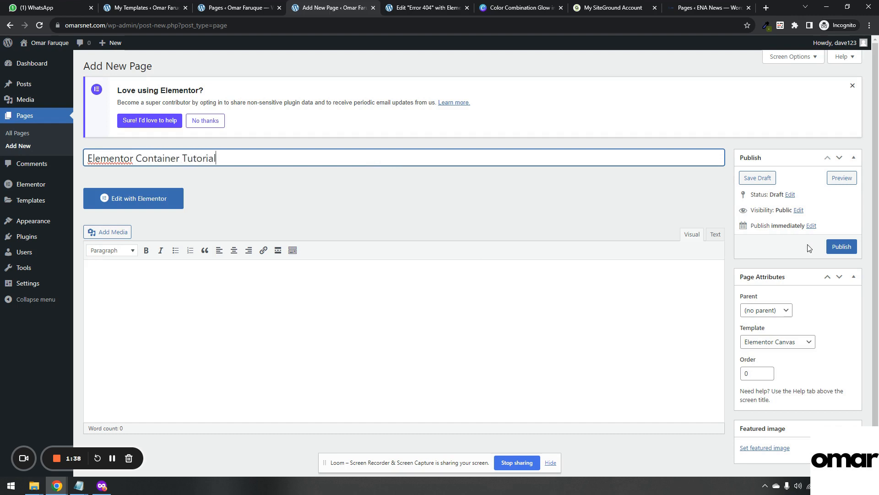
{"action": "left_click", "coordinate": [841, 247]}
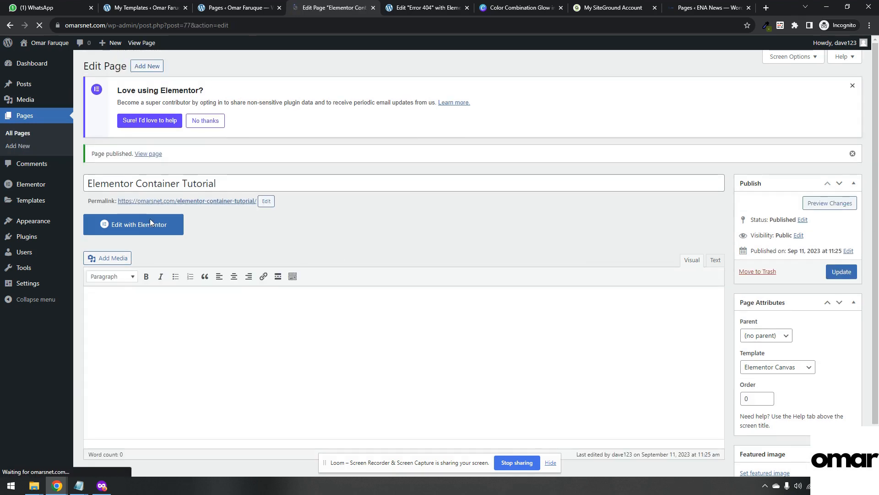
In the page's Elementor editor, add a single container with downward direction and place a Heading widget inside it.
{"action": "left_click", "coordinate": [151, 223]}
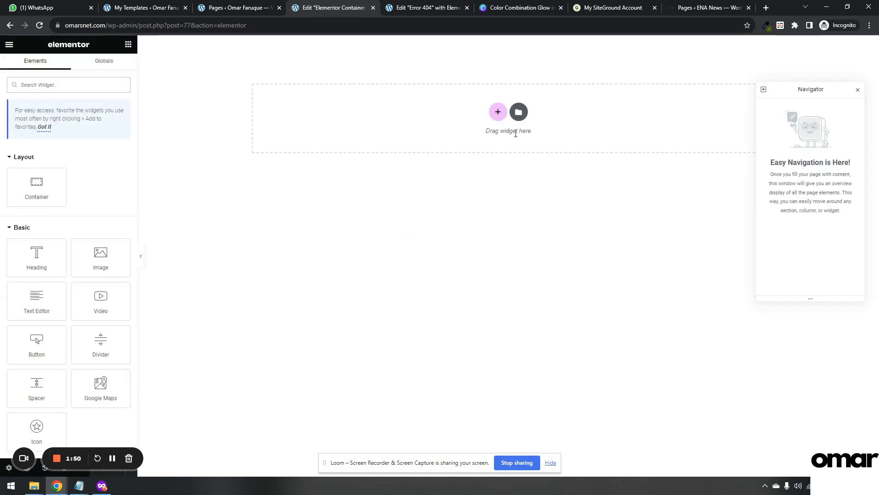
{"action": "left_click", "coordinate": [500, 114]}
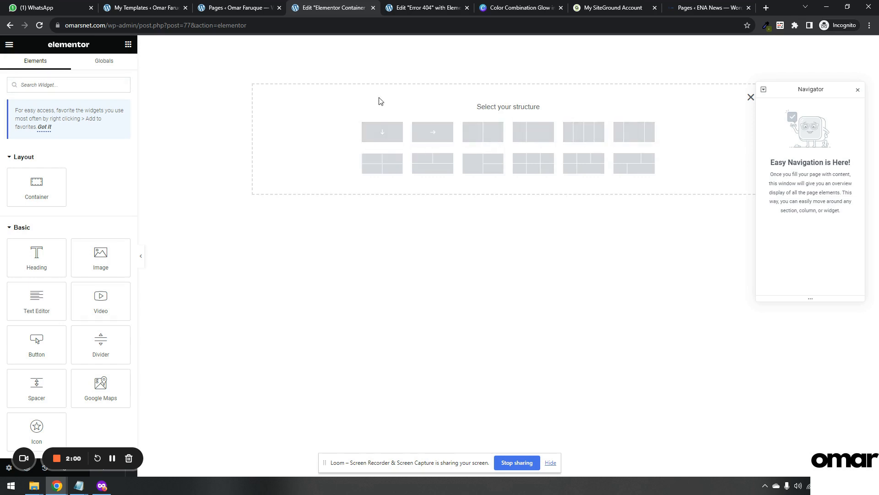
{"action": "left_click", "coordinate": [383, 122]}
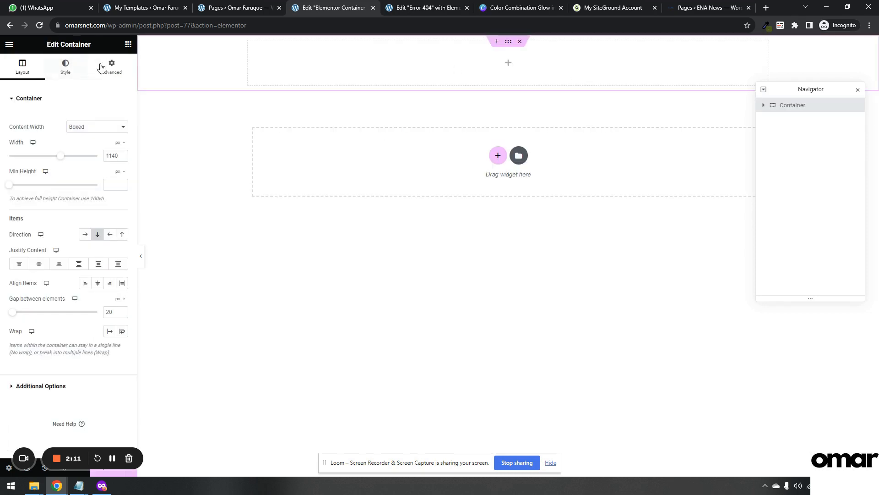
{"action": "left_click", "coordinate": [128, 46]}
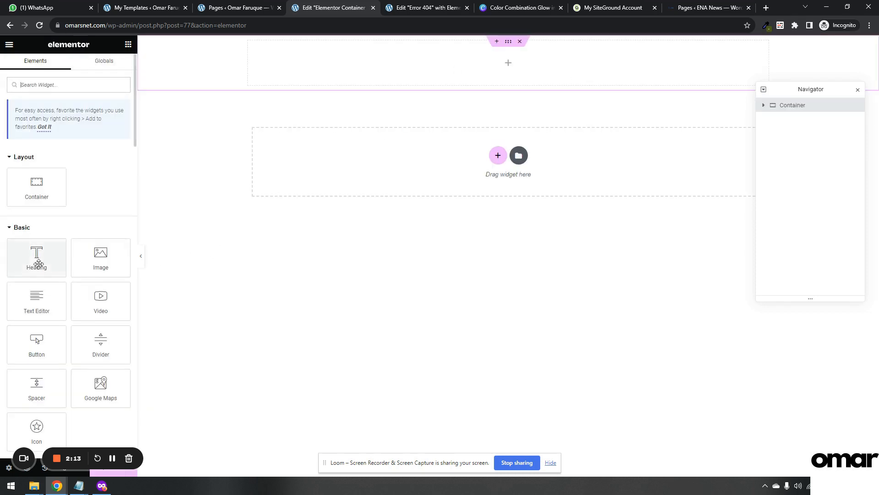
{"action": "left_click_drag", "start_coordinate": [36, 256], "coordinate": [518, 64]}
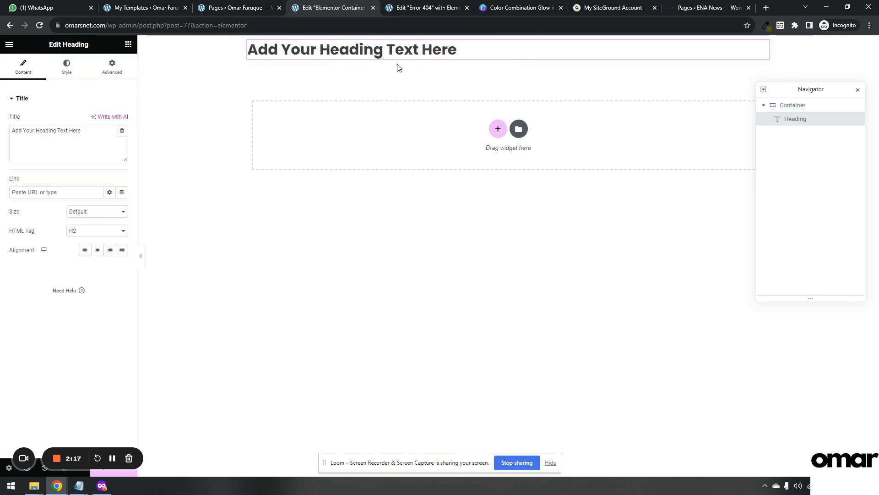
Set the container's top padding to 20%, with the padding sides unlinked.
{"action": "left_click", "coordinate": [507, 43]}
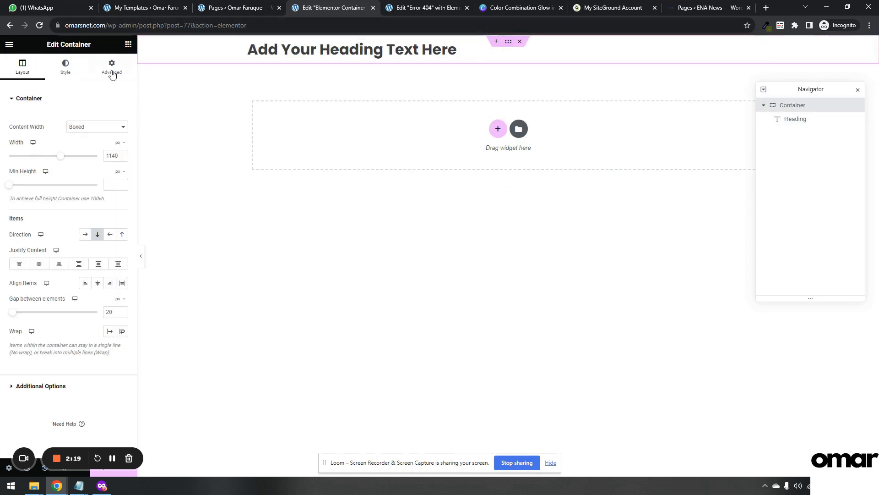
{"action": "left_click", "coordinate": [112, 69]}
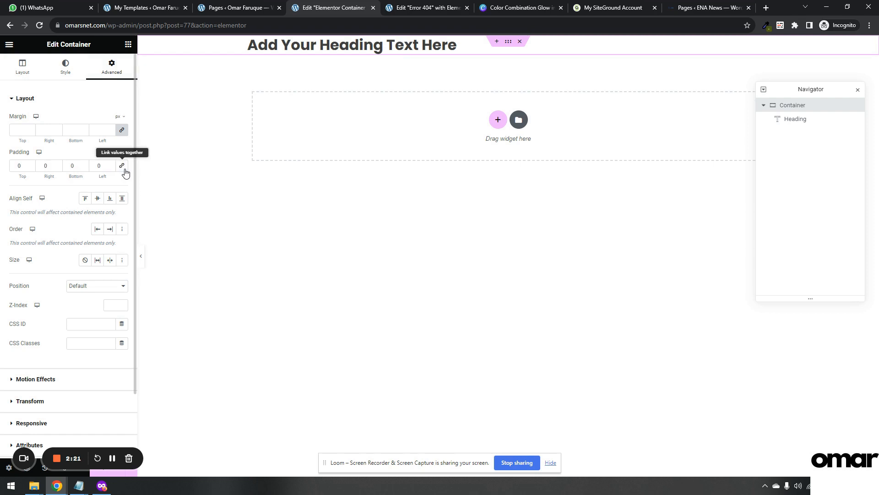
{"action": "left_click", "coordinate": [119, 152]}
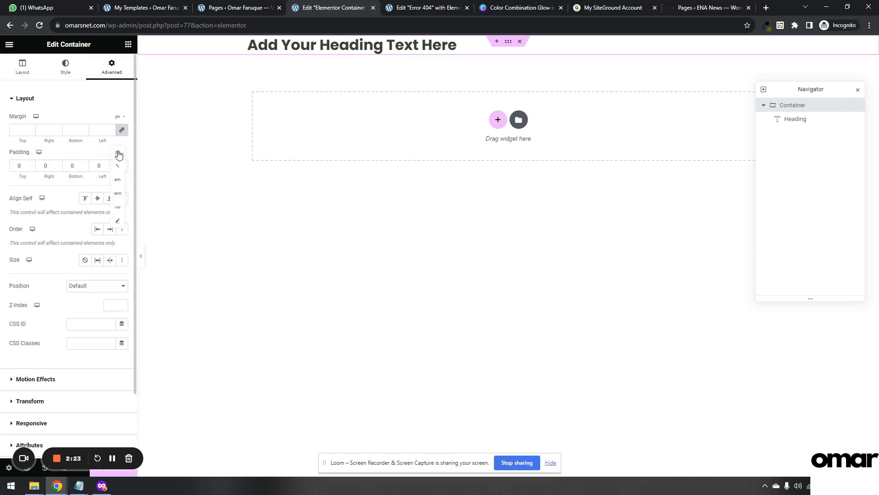
{"action": "left_click", "coordinate": [119, 172]}
{"action": "left_click", "coordinate": [121, 166]}
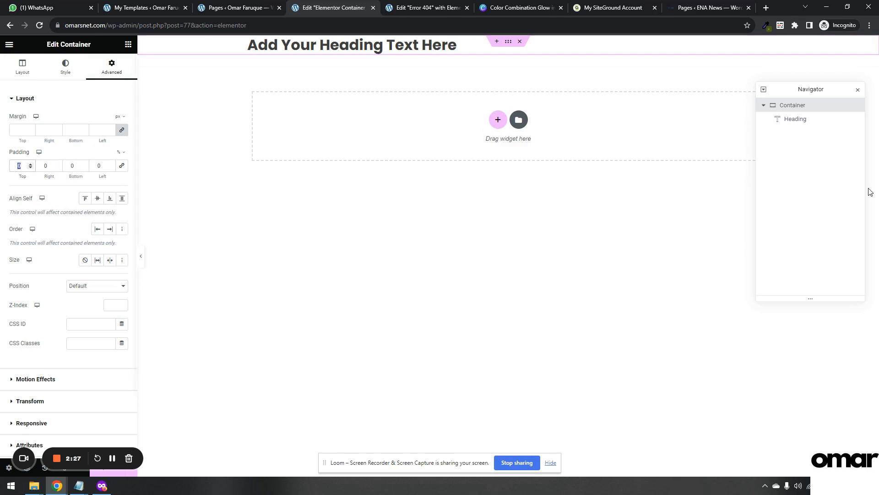
{"action": "type", "text": "2"}
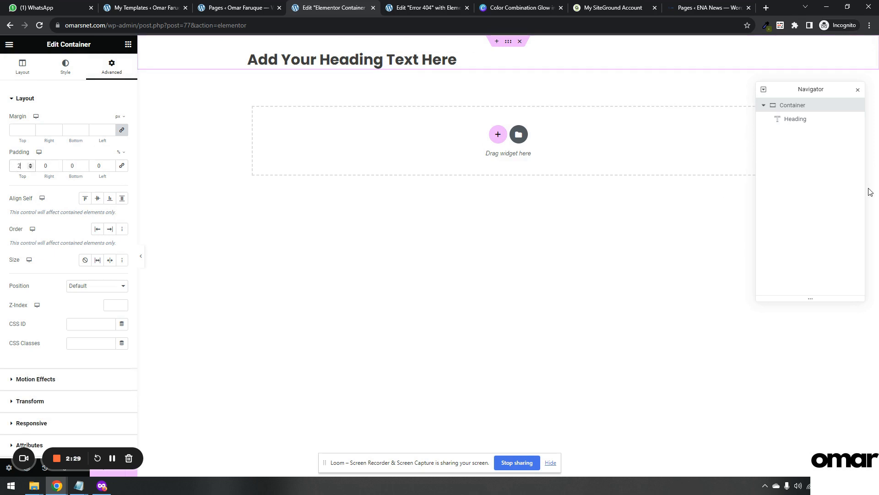
{"action": "type", "text": "520"}
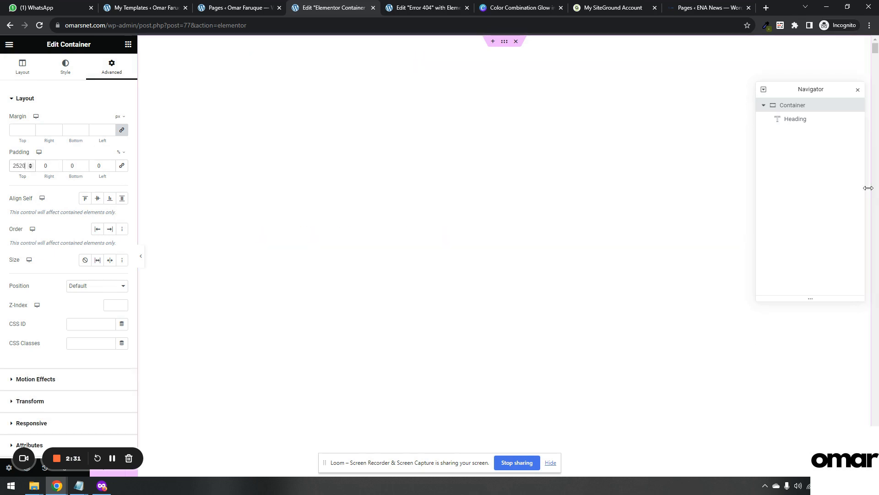
{"action": "type", "text": "02"}
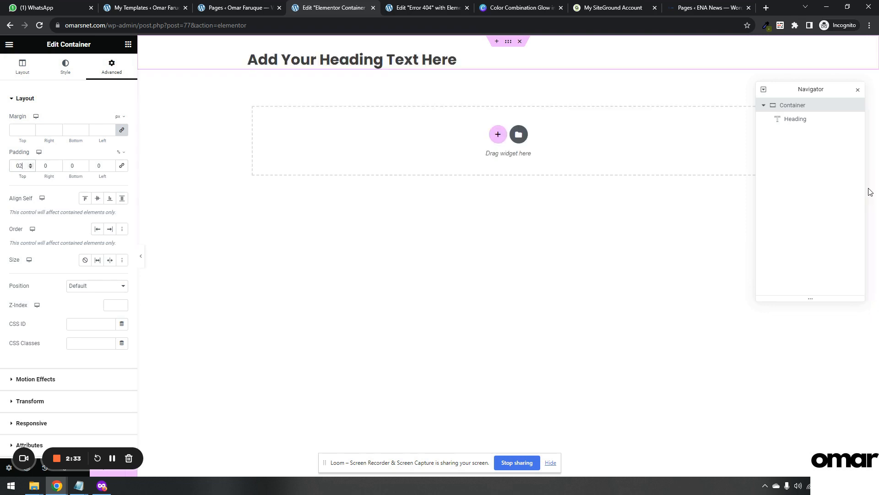
{"action": "type", "text": "0"}
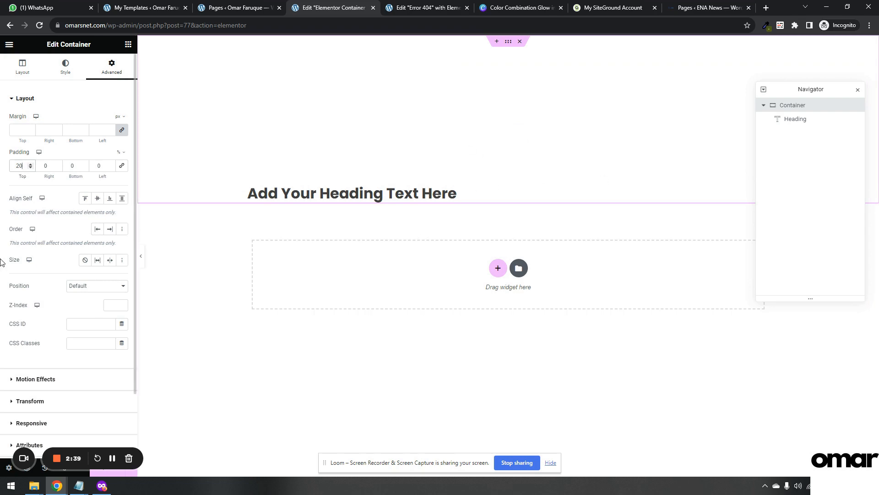
{"action": "left_click", "coordinate": [92, 150]}
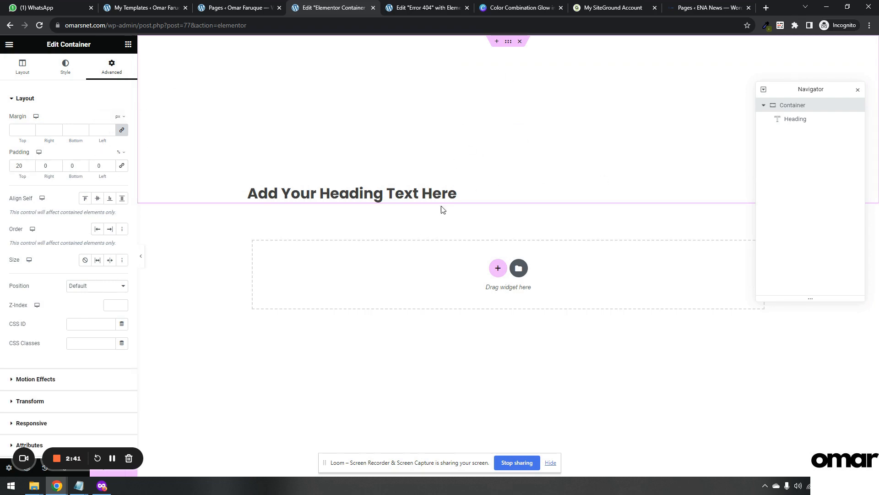
Add a second Heading widget below the existing heading in the same container.
{"action": "left_click", "coordinate": [485, 193]}
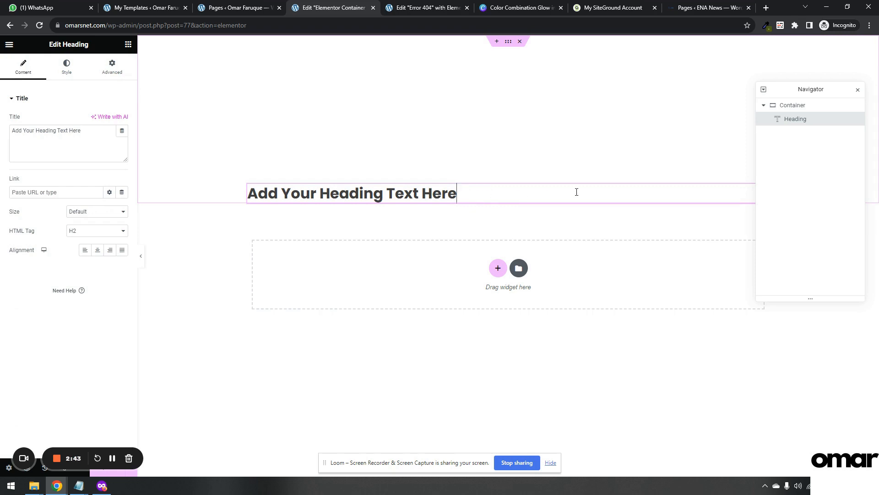
{"action": "left_click", "coordinate": [128, 44]}
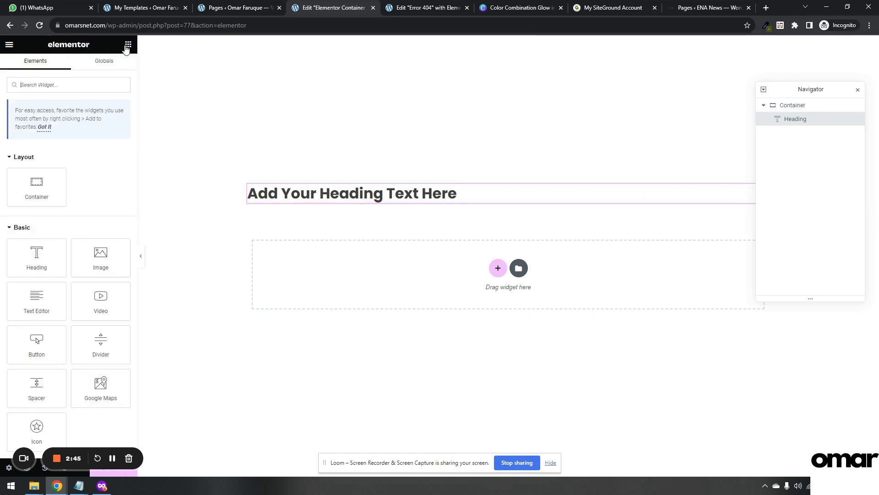
{"action": "left_click_drag", "start_coordinate": [35, 252], "coordinate": [403, 206]}
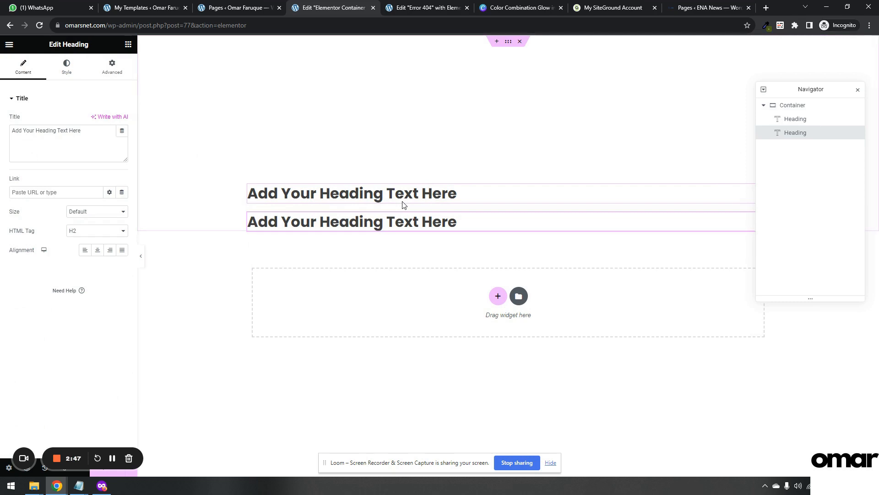
Give the first heading a Solid border in the Primary global color.
{"action": "left_click", "coordinate": [461, 196]}
{"action": "left_click", "coordinate": [112, 67]}
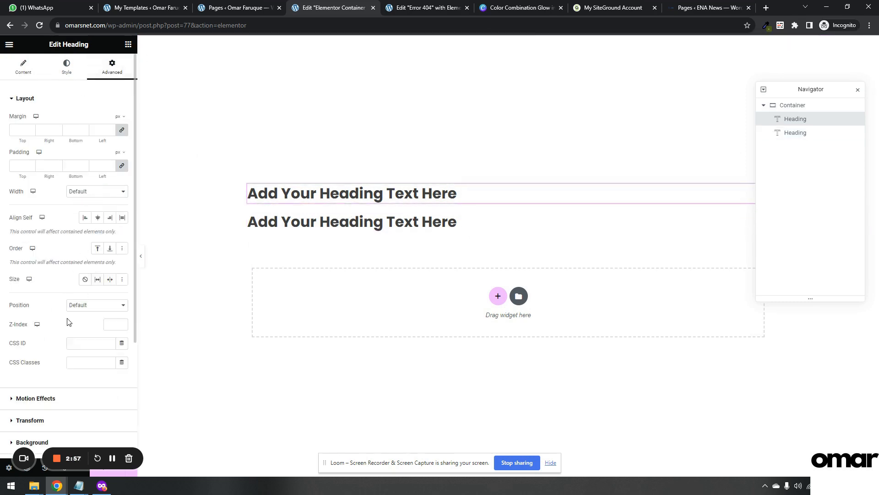
{"action": "scroll", "coordinate": [64, 357], "scroll_direction": "down", "scroll_amount": 2}
{"action": "left_click", "coordinate": [52, 358]}
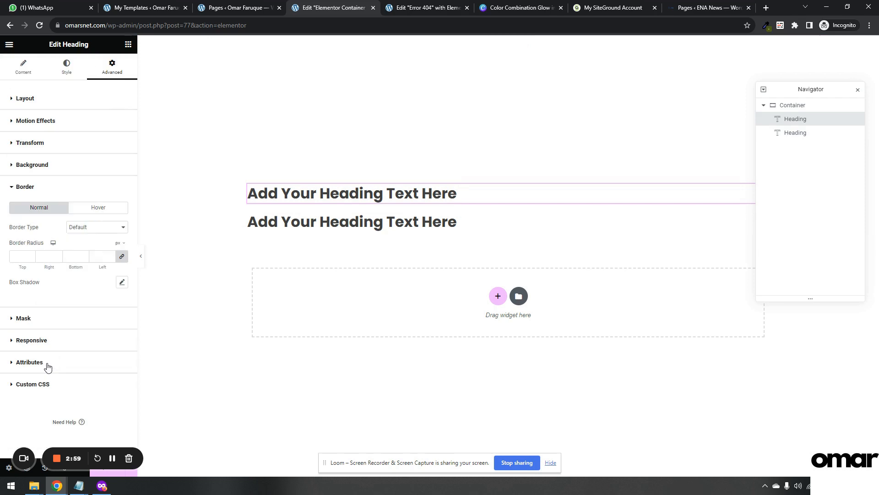
{"action": "left_click", "coordinate": [97, 228]}
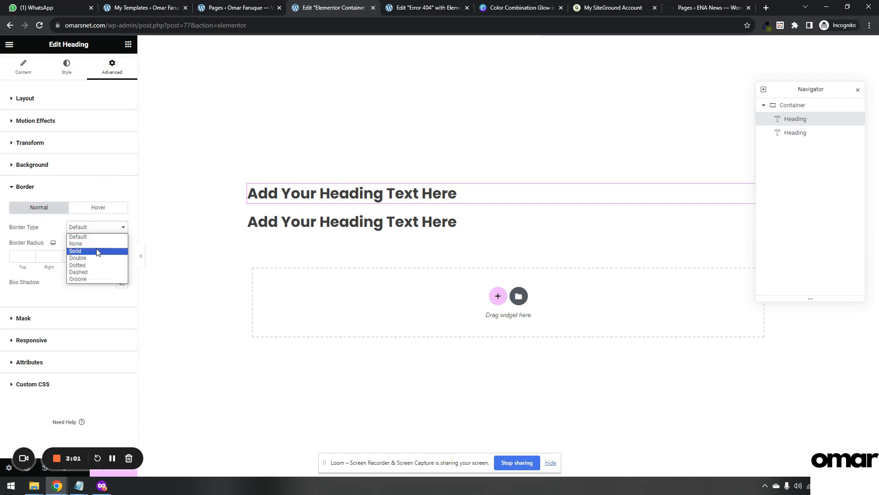
{"action": "left_click", "coordinate": [98, 251]}
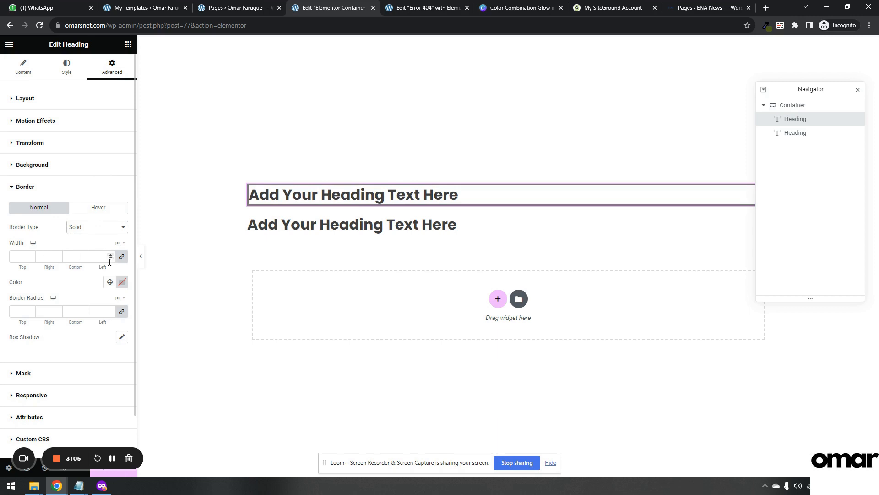
{"action": "left_click", "coordinate": [110, 282]}
{"action": "left_click", "coordinate": [50, 323]}
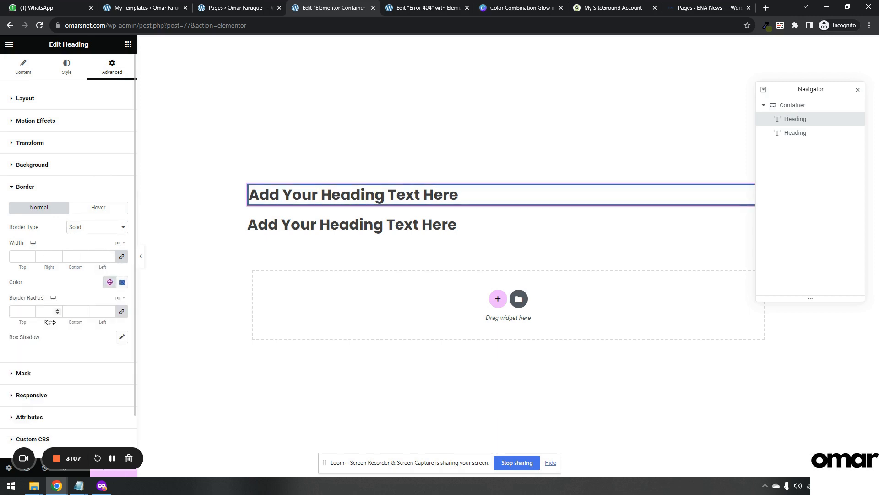
Give the second heading a Solid border in the Black global color.
{"action": "left_click", "coordinate": [484, 224]}
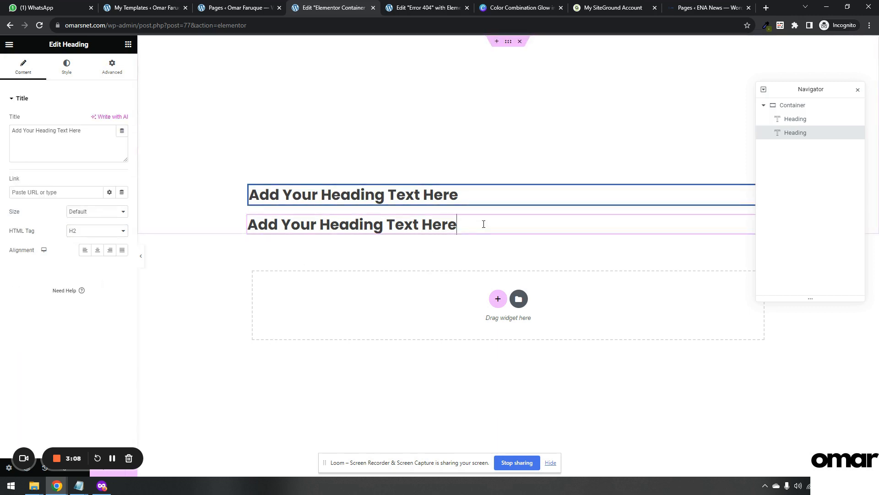
{"action": "left_click", "coordinate": [111, 67]}
{"action": "scroll", "coordinate": [64, 256], "scroll_direction": "down", "scroll_amount": 3}
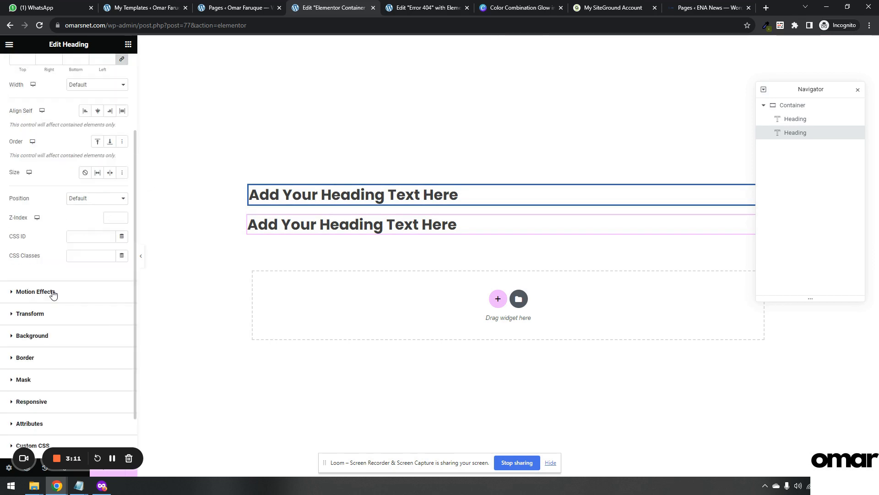
{"action": "left_click", "coordinate": [54, 357]}
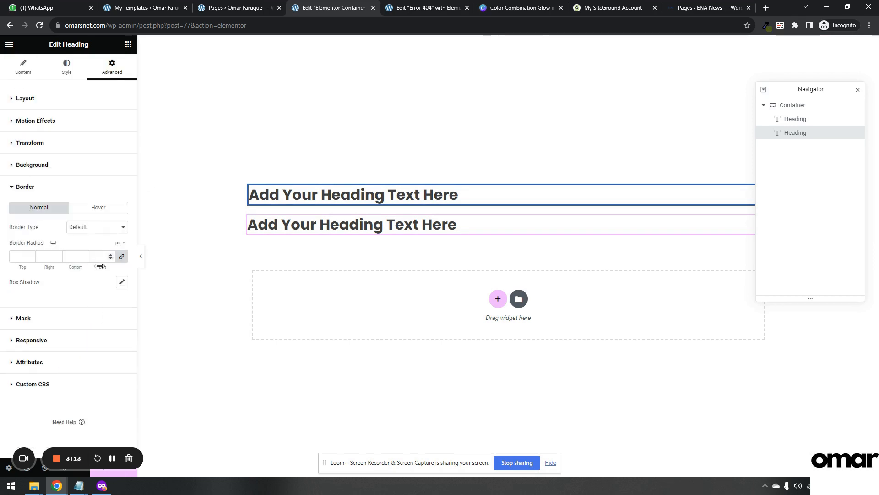
{"action": "left_click", "coordinate": [105, 227]}
{"action": "left_click", "coordinate": [98, 251]}
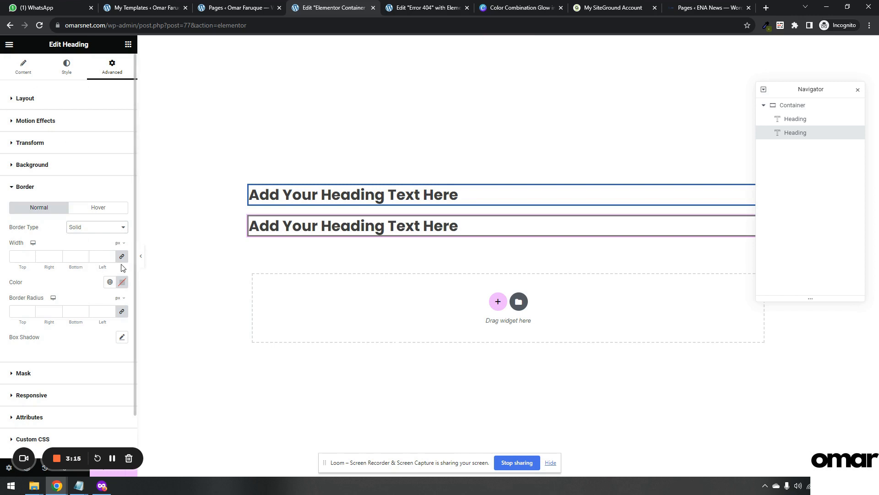
{"action": "left_click", "coordinate": [110, 281]}
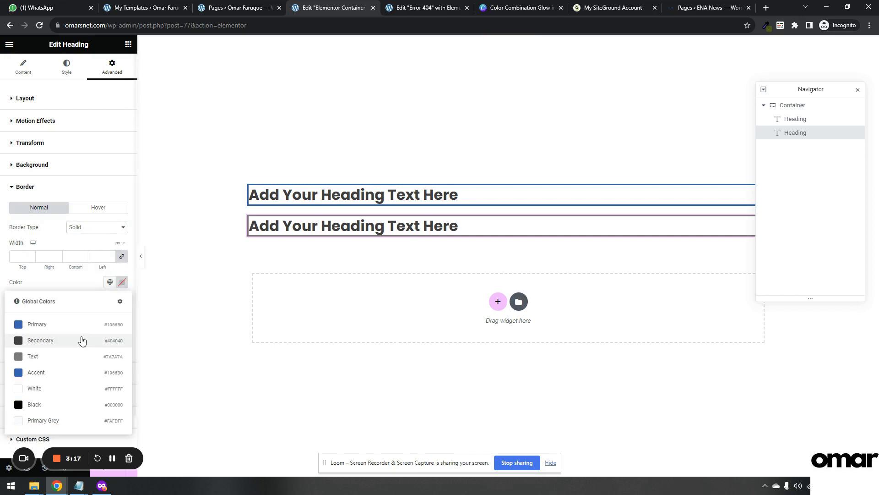
{"action": "left_click", "coordinate": [56, 405]}
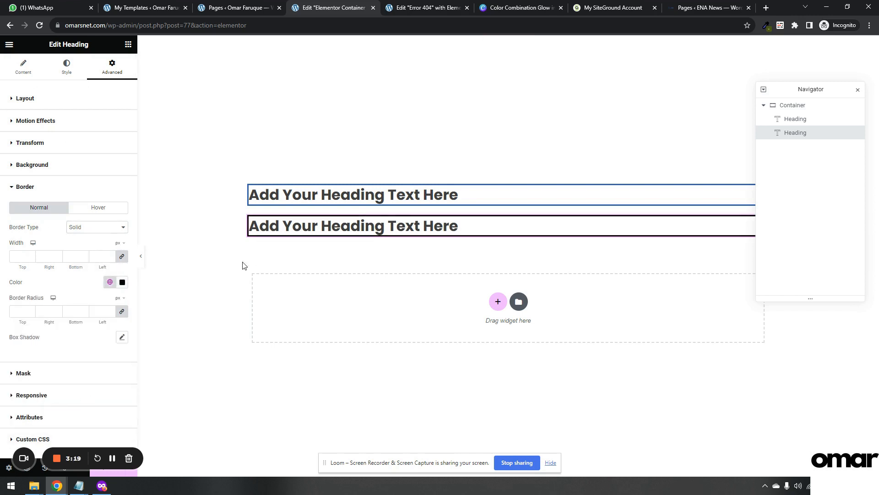
Change the first heading's text to "Hello World" and the second heading's text to "Hello World 2".
{"action": "left_click", "coordinate": [445, 192]}
{"action": "triple_click", "coordinate": [445, 192]}
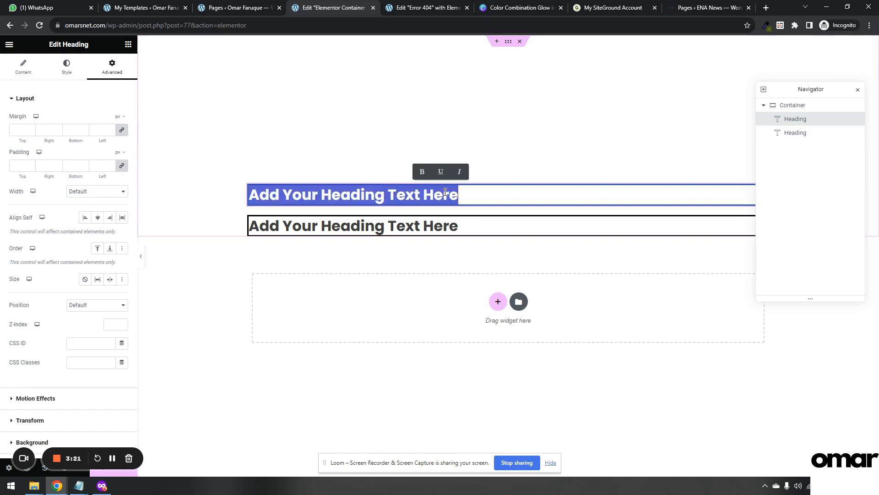
{"action": "type", "text": "Helo"}
{"action": "key", "text": "BackSpace"}
{"action": "type", "text": "lo"}
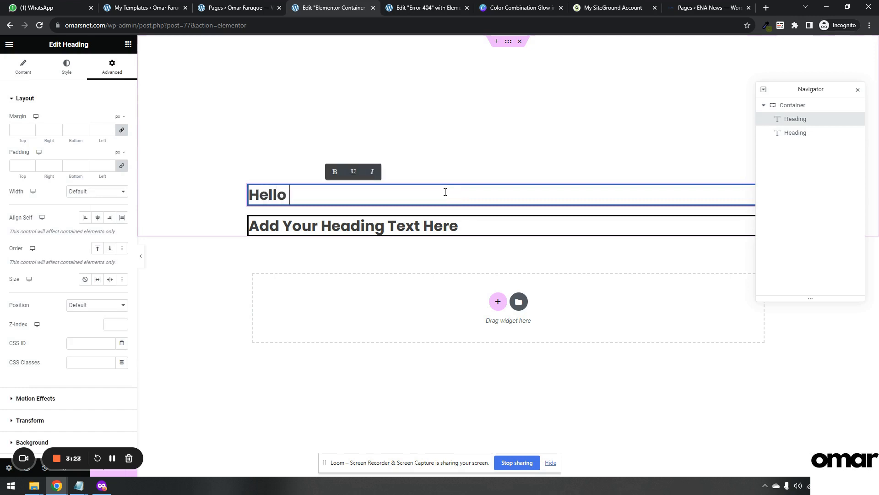
{"action": "type", "text": " Worl"}
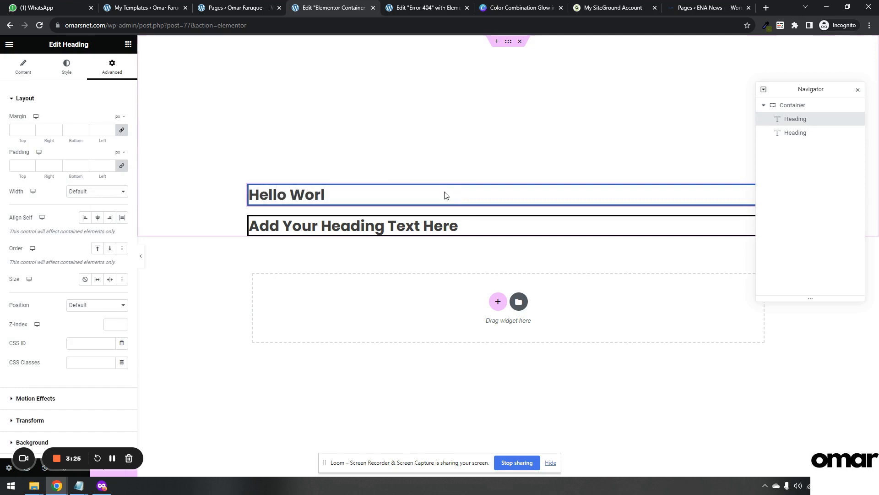
{"action": "left_click", "coordinate": [457, 226]}
{"action": "triple_click", "coordinate": [457, 226]}
{"action": "type", "text": "He"}
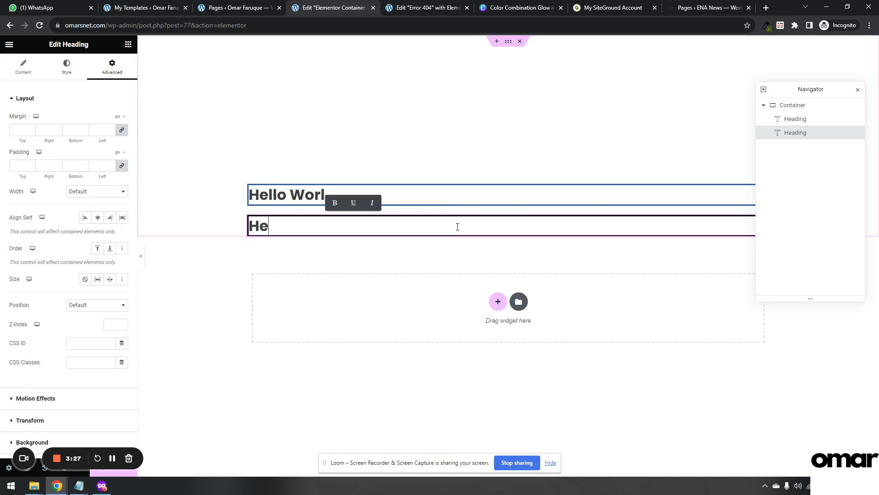
{"action": "type", "text": "llo World 2"}
{"action": "left_click", "coordinate": [367, 196]}
{"action": "type", "text": "d"}
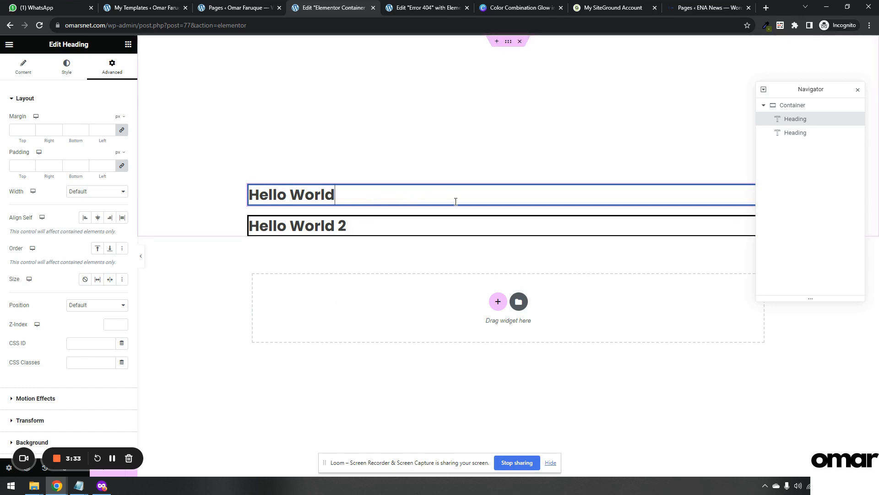
{"action": "left_click", "coordinate": [454, 221]}
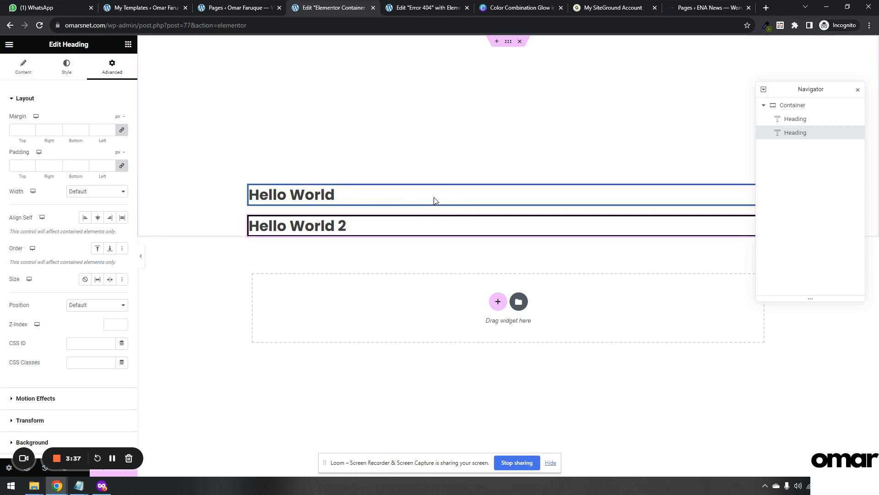
Duplicate the "Hello World" heading and move the copy to the end of the container, below "Hello World 2".
{"action": "right_click", "coordinate": [434, 200]}
{"action": "left_click", "coordinate": [451, 219]}
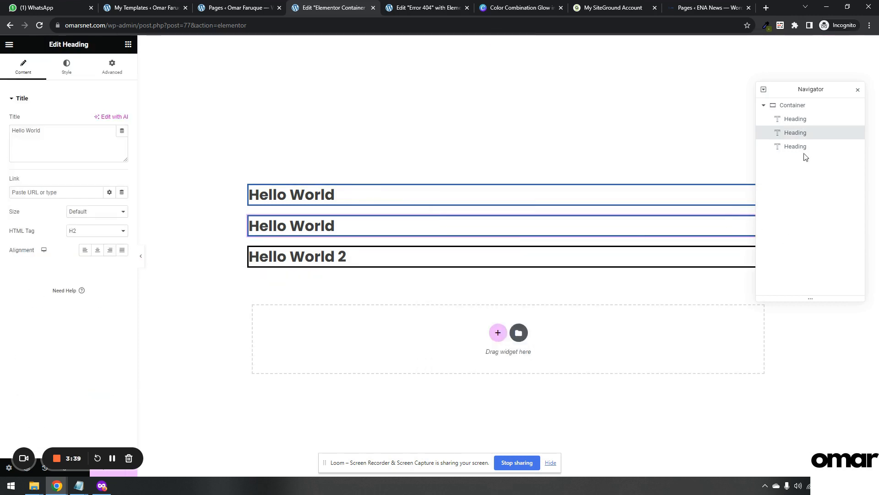
{"action": "left_click_drag", "start_coordinate": [797, 132], "coordinate": [795, 151]}
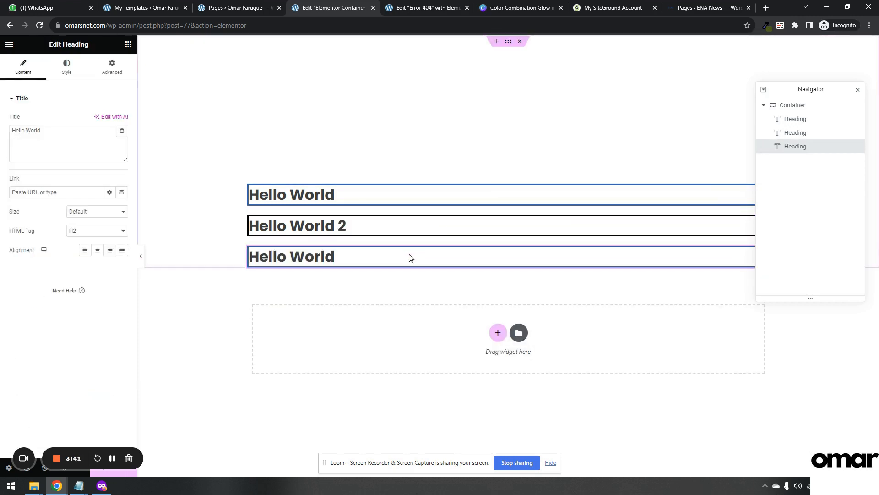
Change the copied heading's text to "Hello World 3" and briefly preview the page without the editing panel.
{"action": "type", "text": "3"}
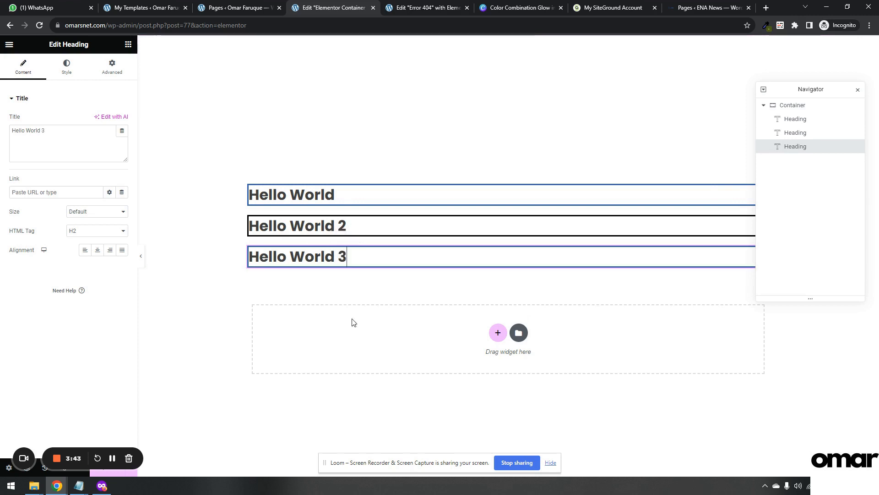
{"action": "left_click", "coordinate": [140, 256]}
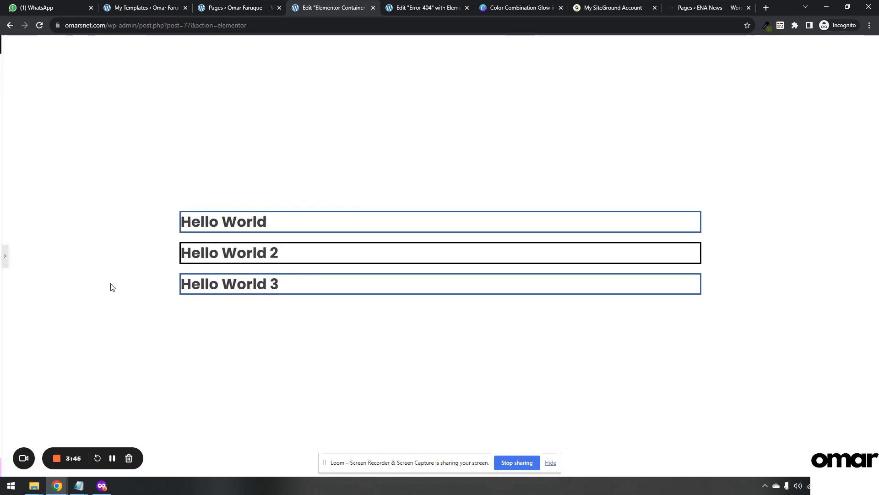
{"action": "left_click", "coordinate": [3, 258]}
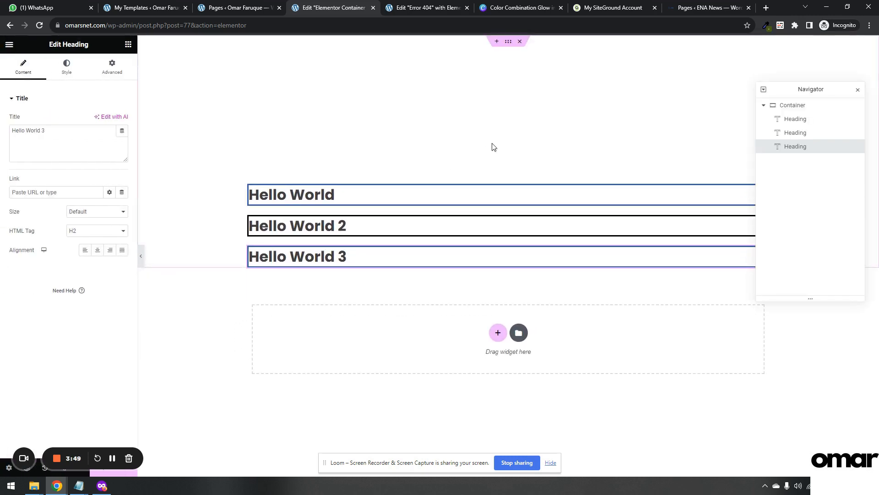
In the container's layout settings, try the reversed column direction and finish on Column - vertical.
{"action": "left_click", "coordinate": [794, 112]}
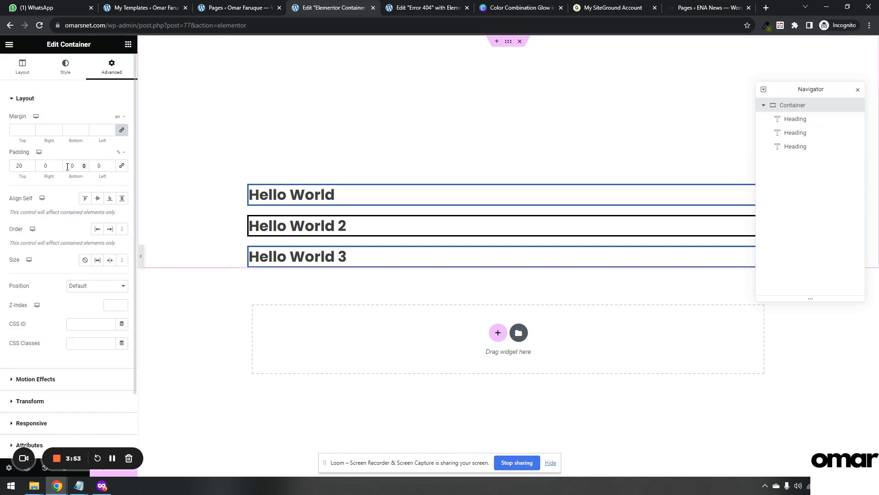
{"action": "left_click", "coordinate": [24, 73]}
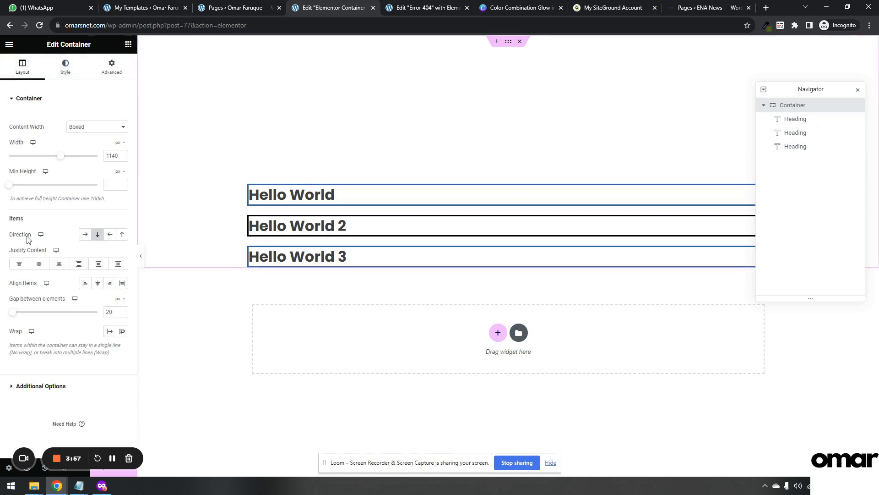
{"action": "left_click", "coordinate": [121, 235]}
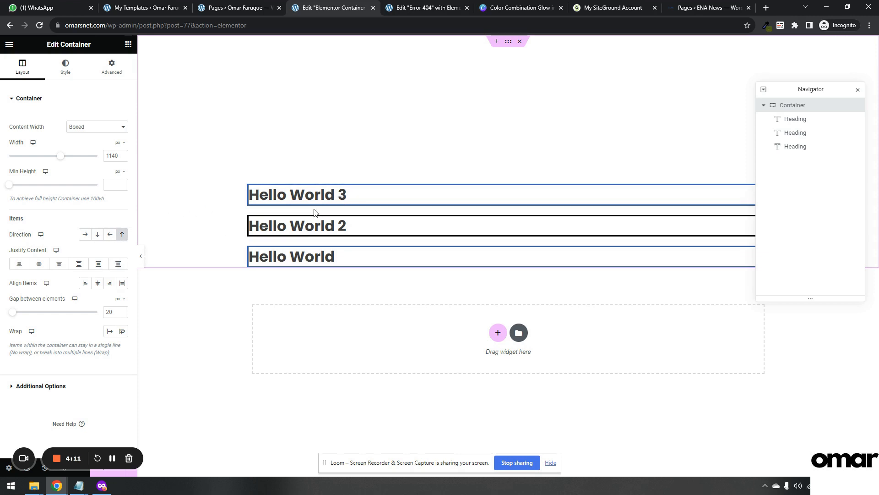
{"action": "left_click", "coordinate": [103, 236]}
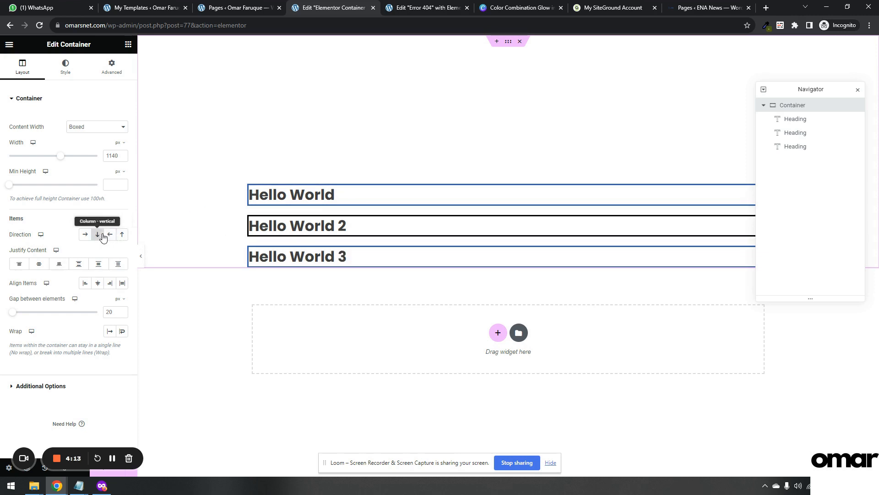
{"action": "left_click", "coordinate": [121, 235]}
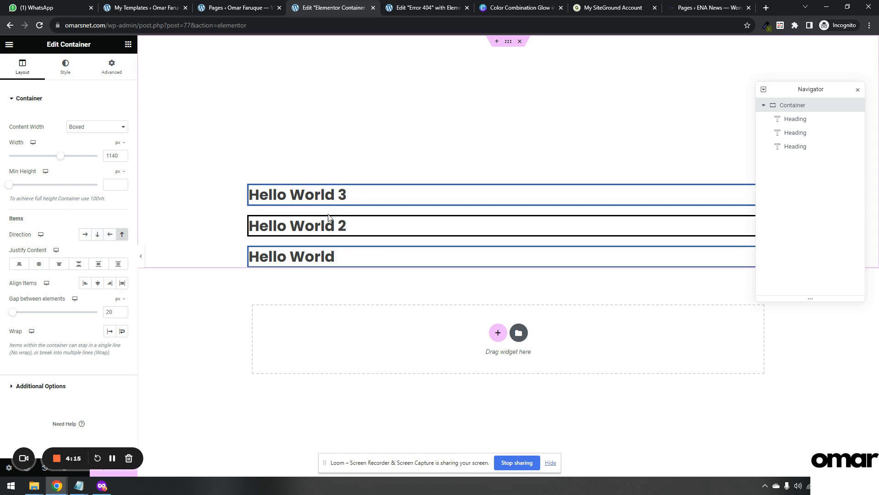
{"action": "left_click", "coordinate": [97, 235]}
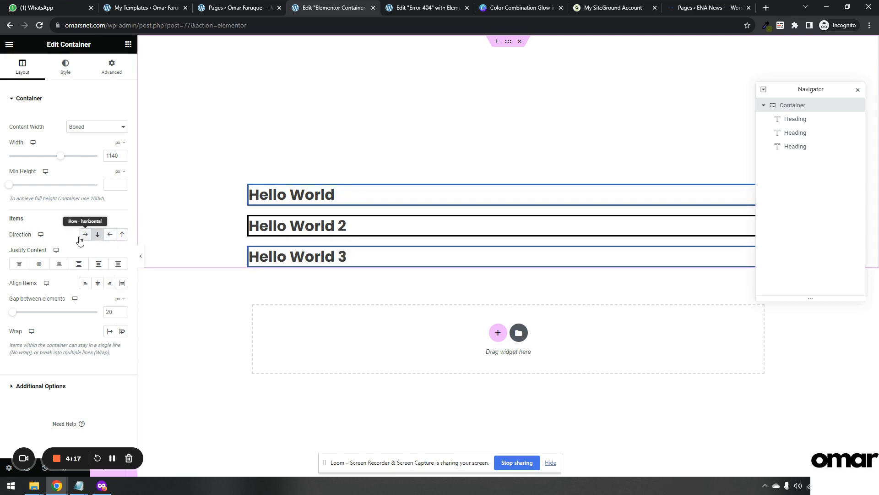
Compare the container's Row - horizontal and Row - reversed directions with the vertical column, finishing on Row - horizontal.
{"action": "left_click", "coordinate": [81, 239]}
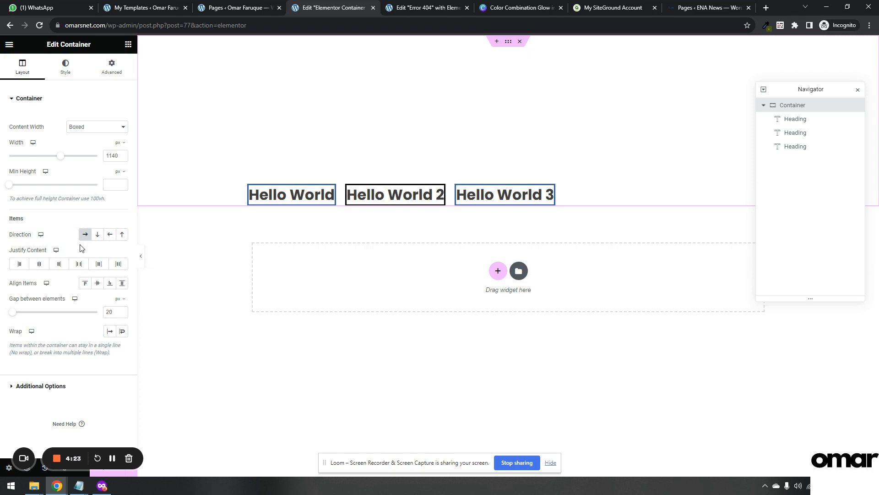
{"action": "left_click", "coordinate": [107, 240]}
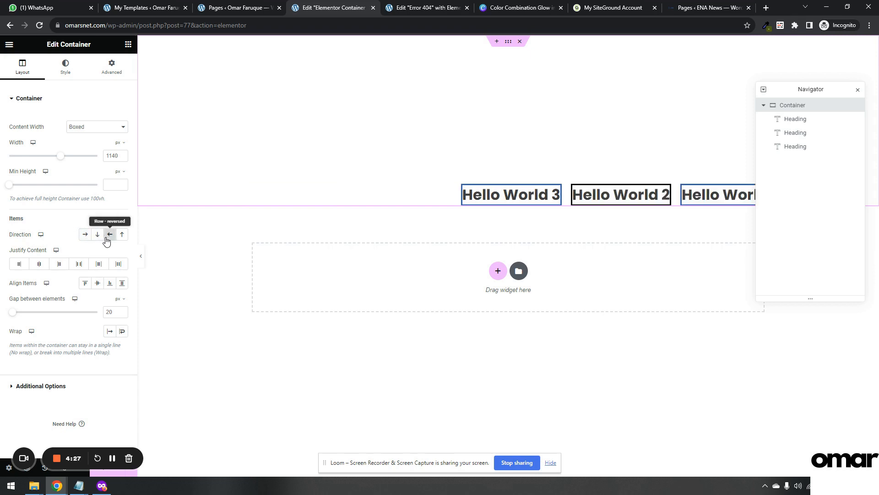
{"action": "left_click", "coordinate": [85, 235]}
{"action": "left_click", "coordinate": [110, 235]}
{"action": "left_click", "coordinate": [96, 241]}
{"action": "left_click", "coordinate": [88, 238]}
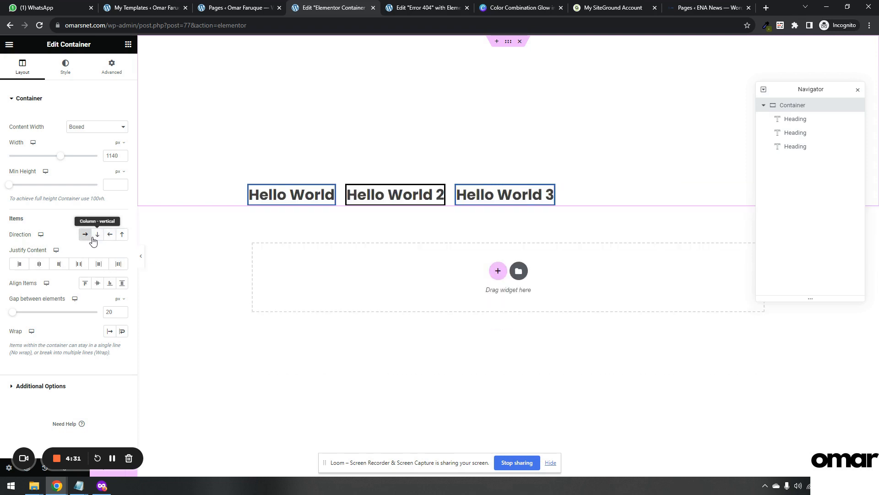
{"action": "left_click", "coordinate": [109, 237]}
{"action": "left_click", "coordinate": [84, 238]}
{"action": "left_click", "coordinate": [97, 239]}
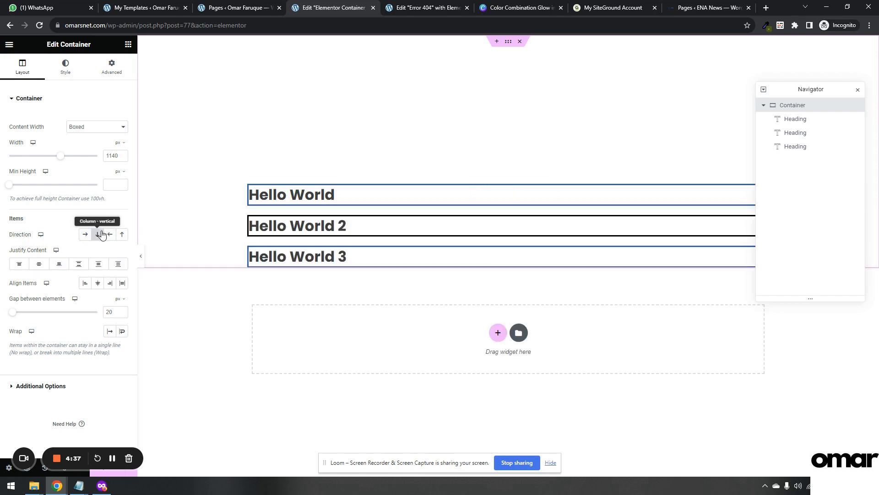
{"action": "left_click", "coordinate": [108, 235]}
{"action": "left_click", "coordinate": [87, 235]}
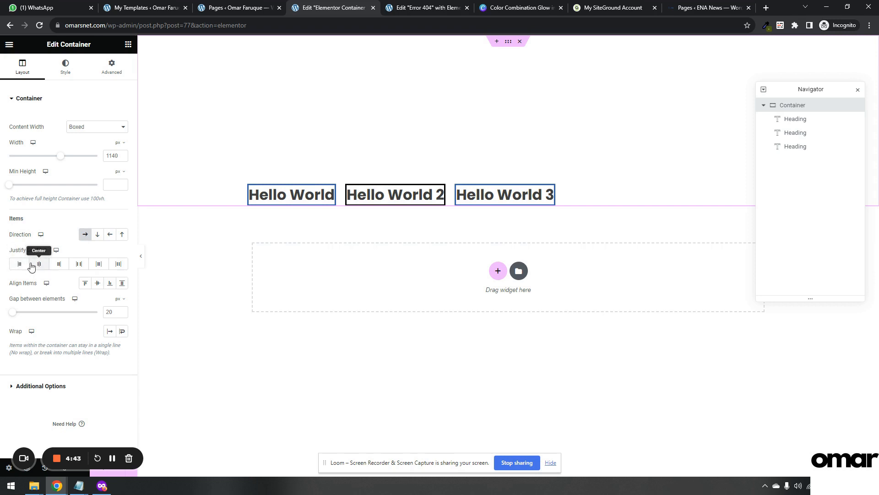
Set the container's direction to Column - vertical and its Justify Content to Start.
{"action": "left_click", "coordinate": [96, 236]}
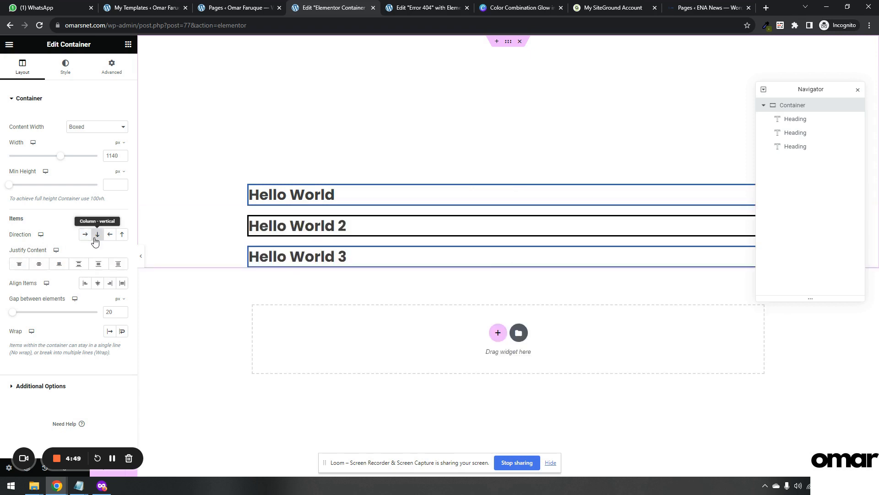
{"action": "left_click", "coordinate": [24, 265]}
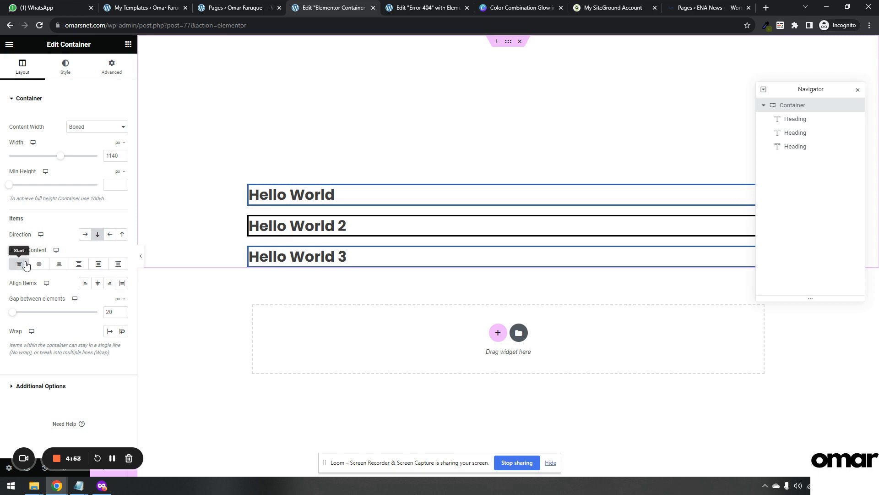
Try the container's Justify Content options End, Space Between, Space Around, Space Evenly and Center on the vertical column.
{"action": "left_click", "coordinate": [58, 264]}
{"action": "left_click", "coordinate": [78, 265]}
{"action": "left_click", "coordinate": [98, 265]}
{"action": "left_click", "coordinate": [118, 265]}
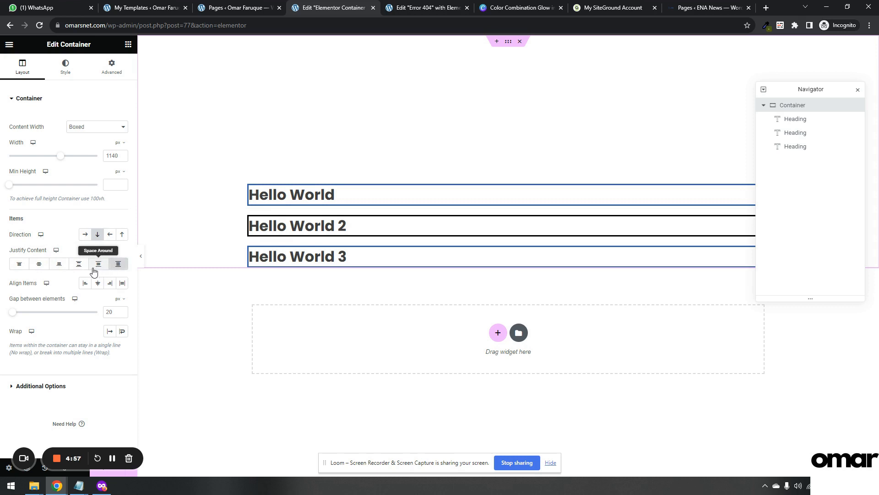
{"action": "left_click", "coordinate": [40, 265]}
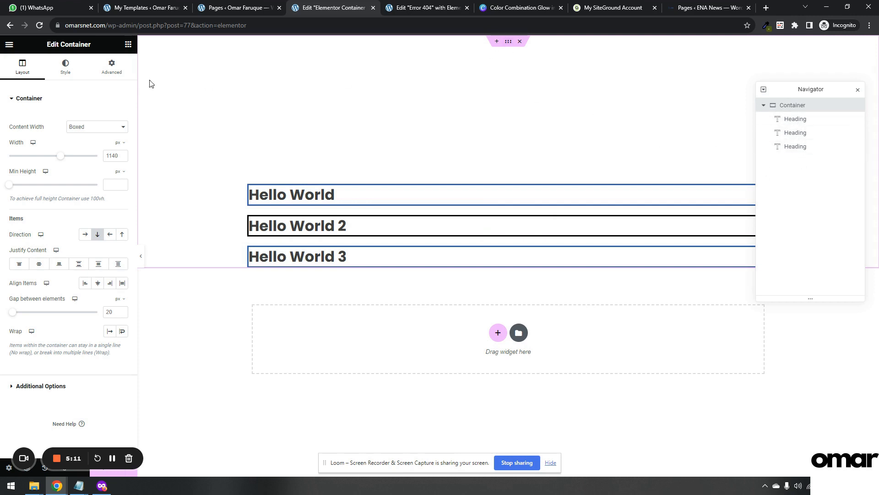
Clear the top padding value in the container's advanced settings.
{"action": "left_click", "coordinate": [112, 66]}
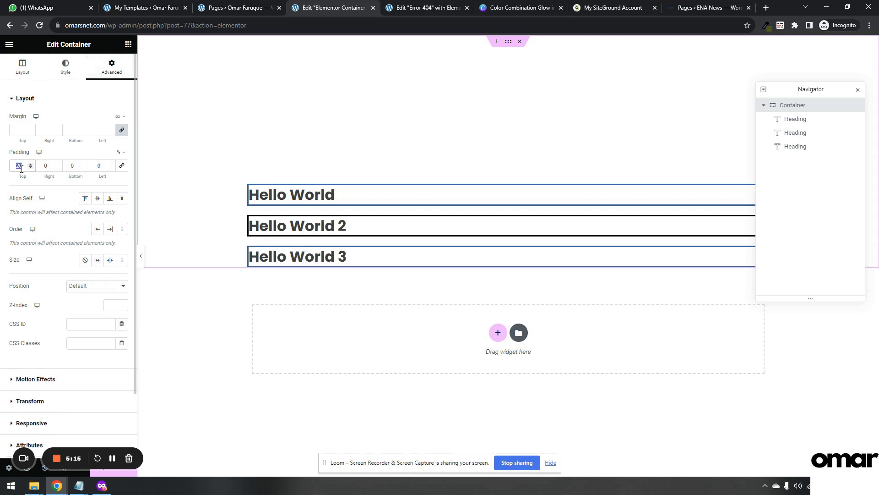
{"action": "key", "text": "BackSpace"}
{"action": "left_click", "coordinate": [60, 72]}
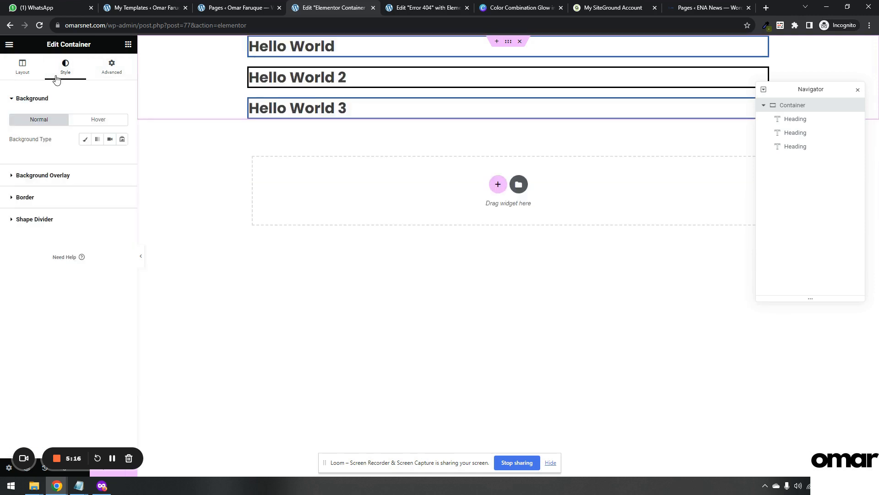
In the container's layout settings, set the minimum height to 90 vh.
{"action": "left_click", "coordinate": [20, 73]}
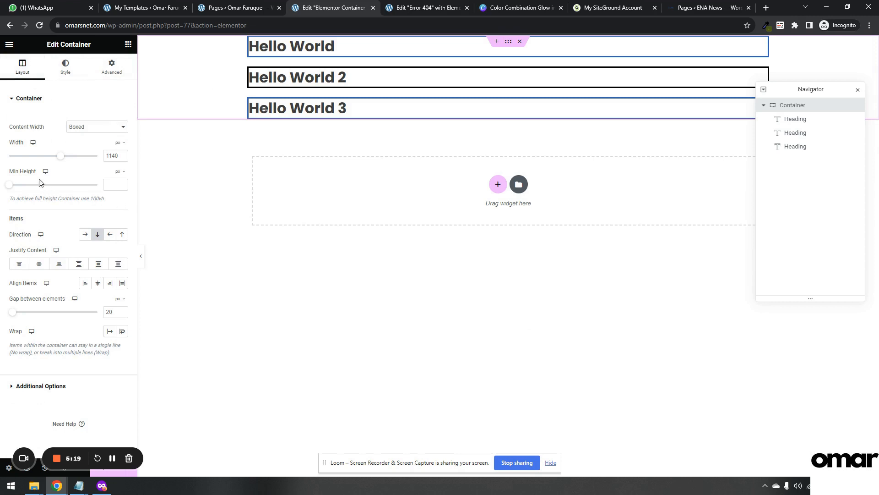
{"action": "left_click", "coordinate": [117, 172]}
{"action": "left_click", "coordinate": [120, 214]}
{"action": "left_click", "coordinate": [111, 184]}
{"action": "type", "text": "90"}
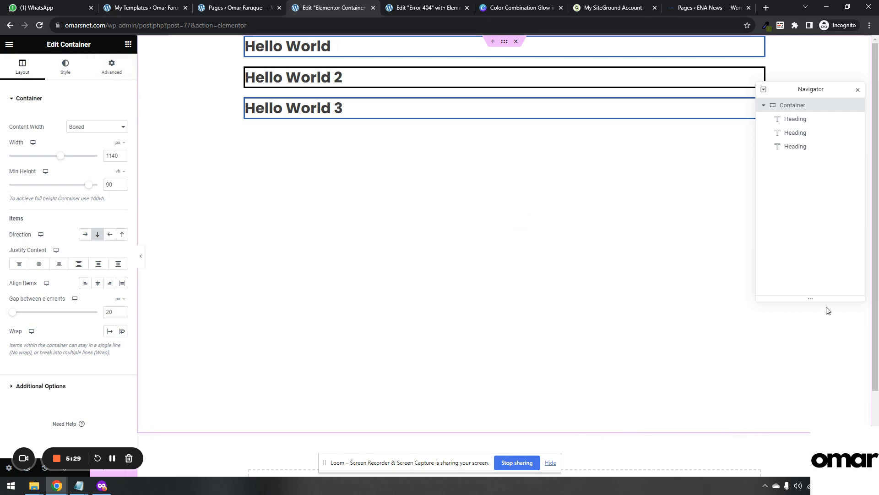
Go through the three heading widgets in the container's structure and reselect the parent container.
{"action": "left_click", "coordinate": [799, 120]}
{"action": "left_click", "coordinate": [799, 132]}
{"action": "left_click", "coordinate": [795, 146]}
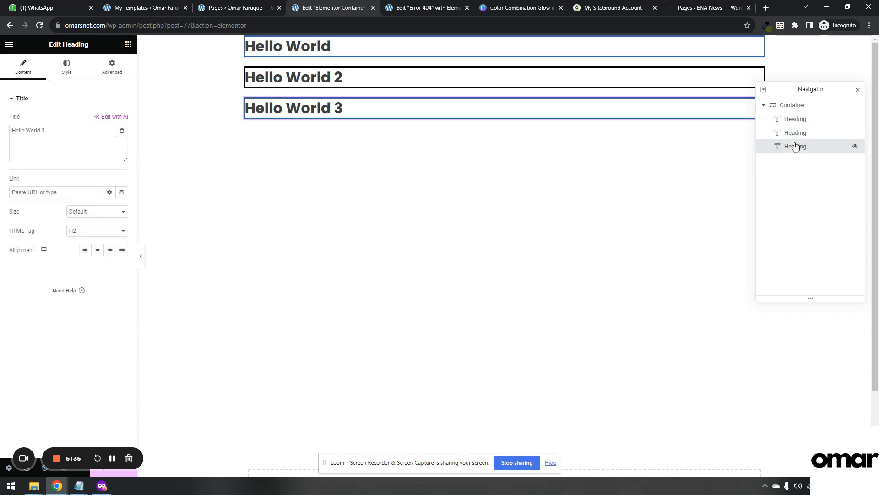
{"action": "left_click", "coordinate": [797, 133]}
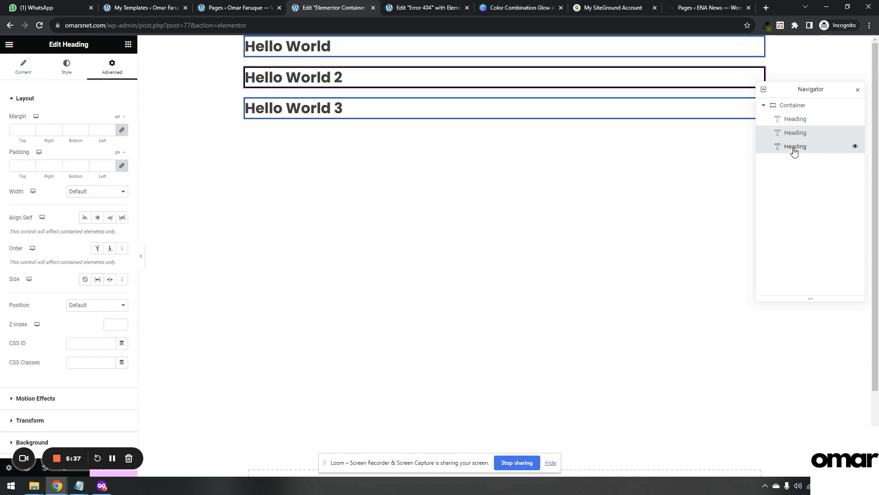
{"action": "left_click", "coordinate": [795, 146]}
{"action": "left_click", "coordinate": [795, 105]}
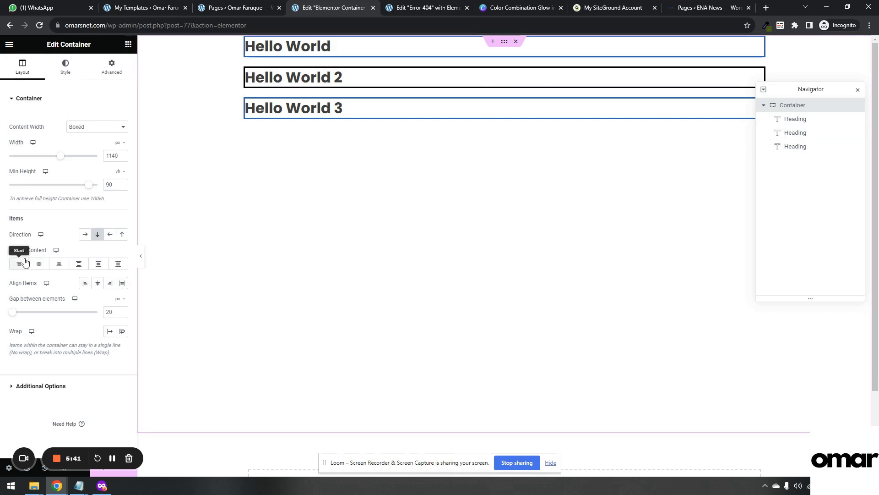
Compare the vertical column's Justify Content options in order: Start, Center, End, Space Between, Space Around and Space Evenly.
{"action": "left_click", "coordinate": [20, 264]}
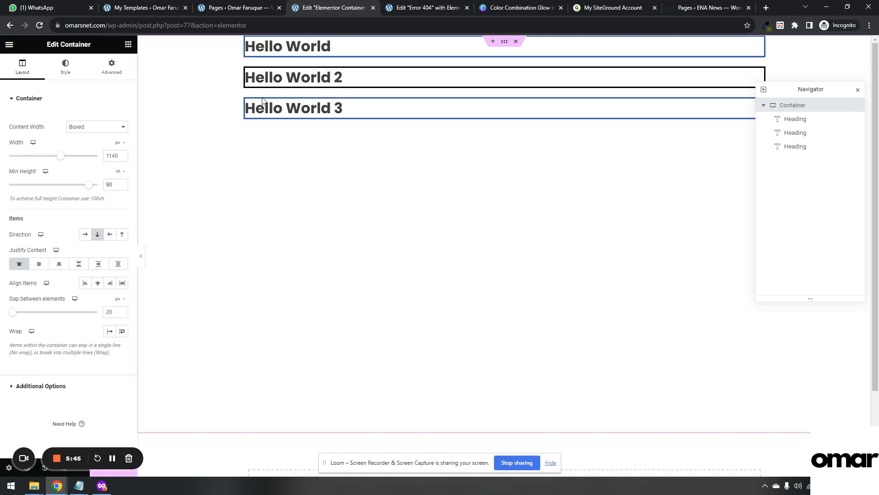
{"action": "left_click", "coordinate": [40, 271]}
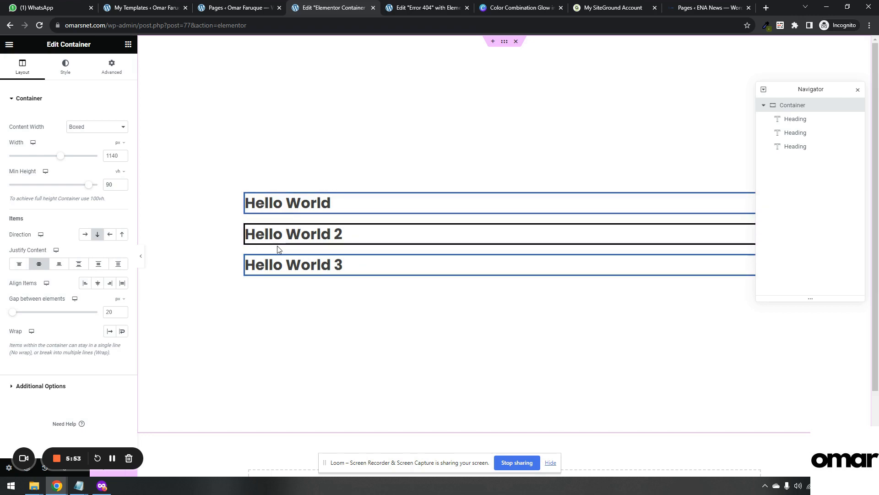
{"action": "left_click", "coordinate": [63, 268]}
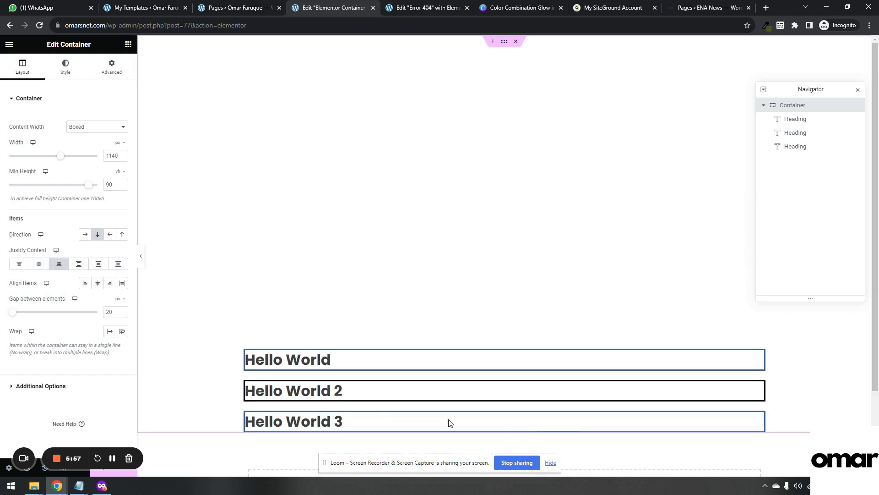
{"action": "left_click", "coordinate": [78, 267]}
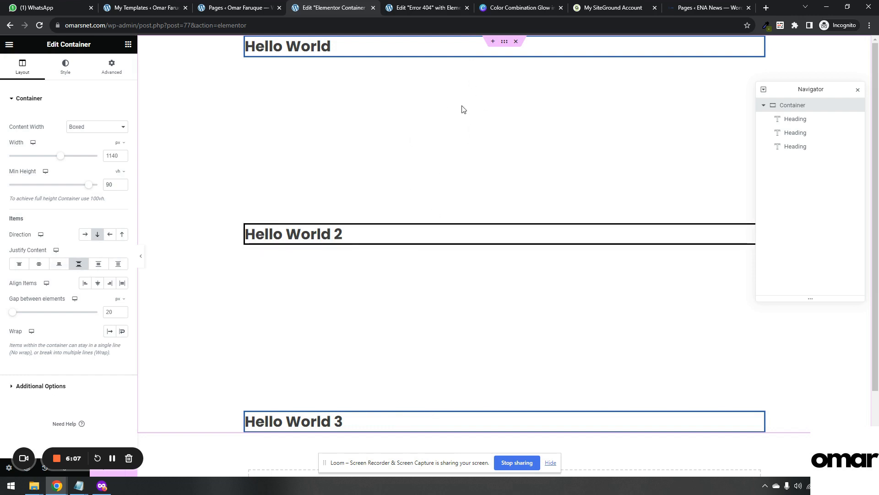
{"action": "left_click", "coordinate": [100, 264]}
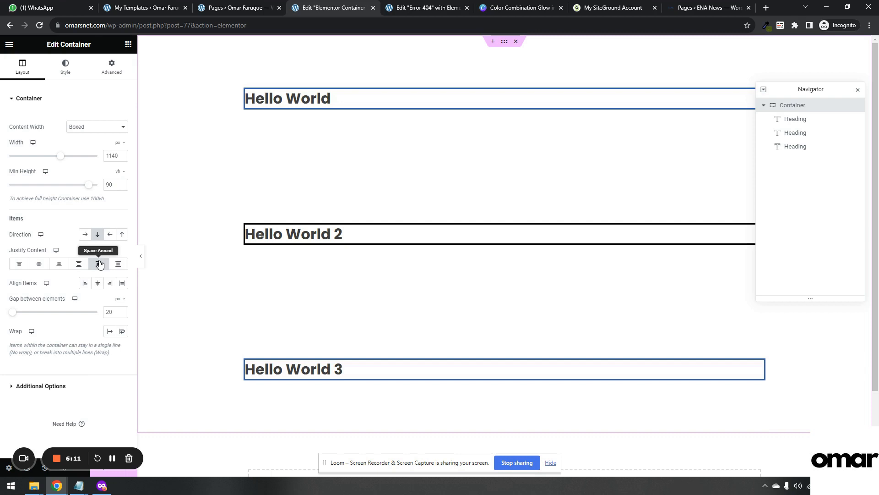
{"action": "left_click", "coordinate": [116, 264]}
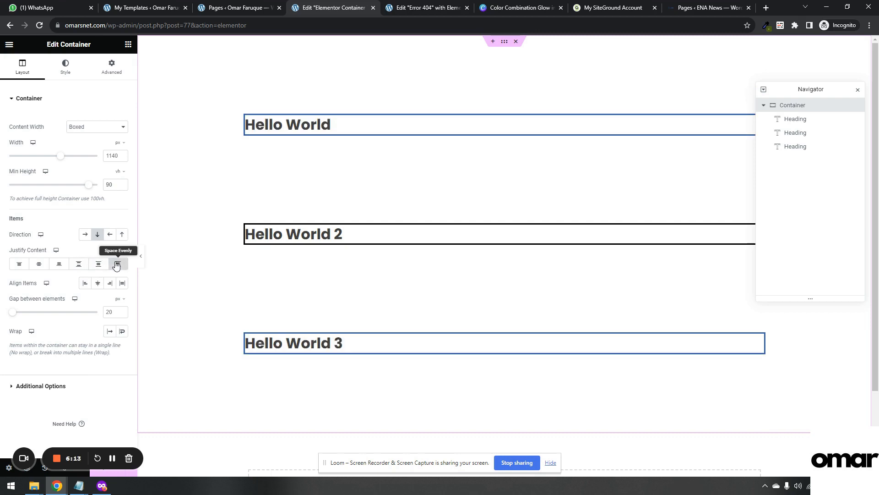
Step Justify Content back through Space Around, Space Between, End and Center, finishing on Start.
{"action": "left_click", "coordinate": [99, 264]}
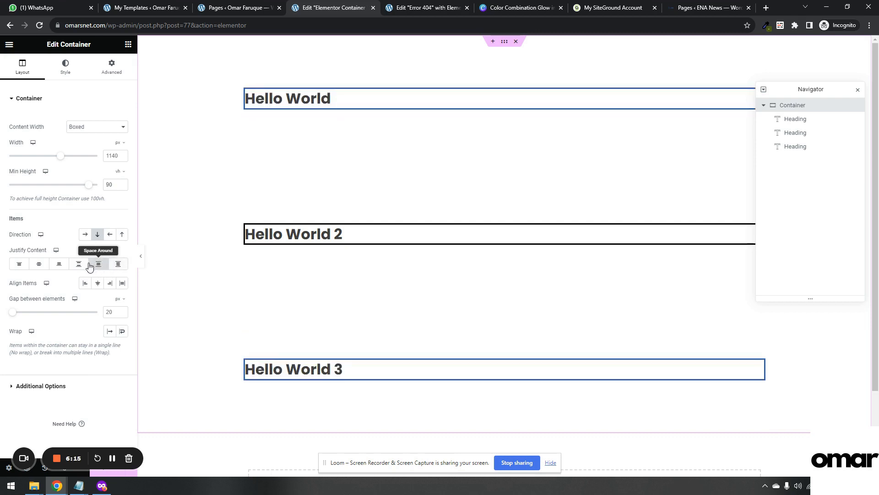
{"action": "left_click", "coordinate": [78, 264]}
{"action": "left_click", "coordinate": [60, 266]}
{"action": "left_click", "coordinate": [39, 264]}
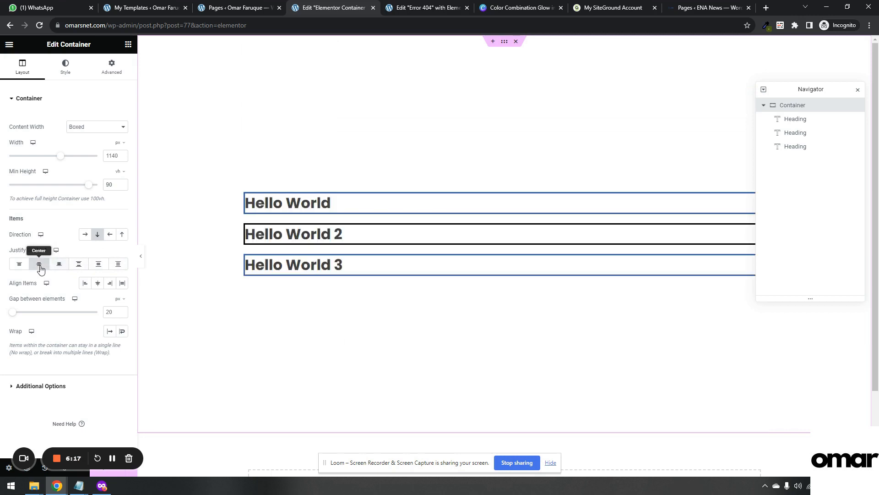
{"action": "left_click", "coordinate": [19, 265]}
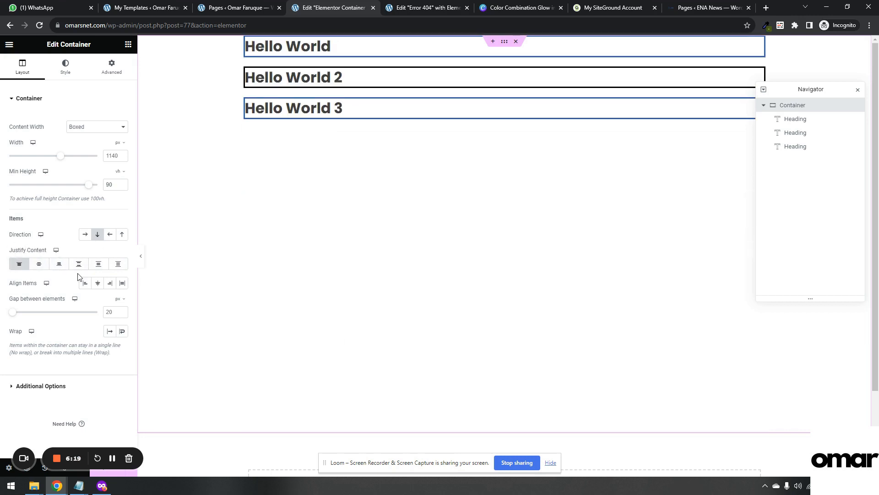
Set the container's direction to Column - reversed and try every Justify Content option from Center through Space Evenly, finishing on Start.
{"action": "left_click", "coordinate": [121, 235]}
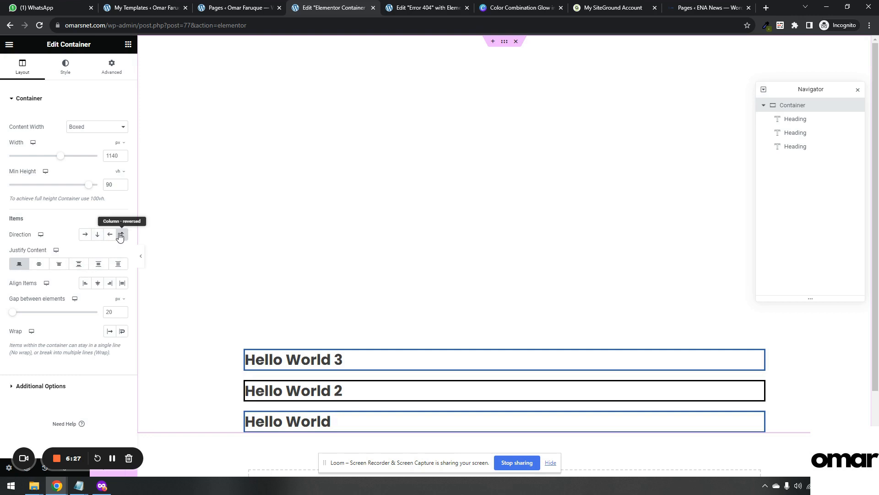
{"action": "left_click", "coordinate": [39, 265]}
{"action": "left_click", "coordinate": [59, 263]}
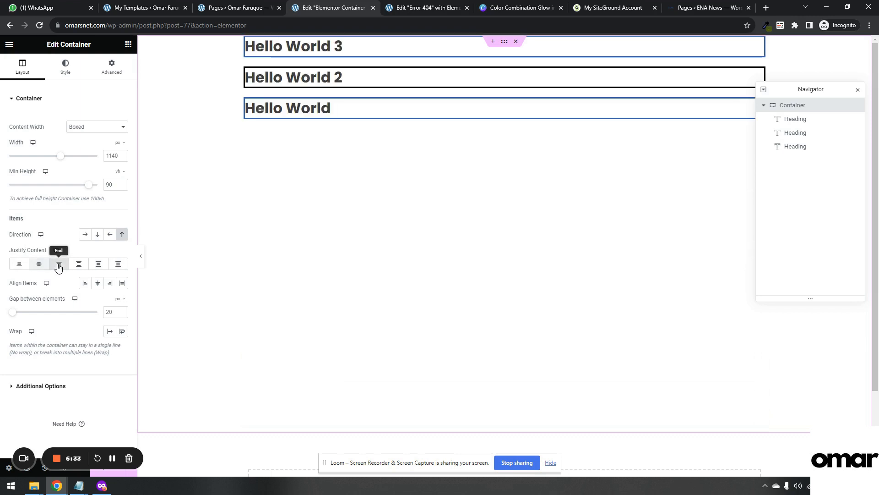
{"action": "left_click", "coordinate": [79, 266]}
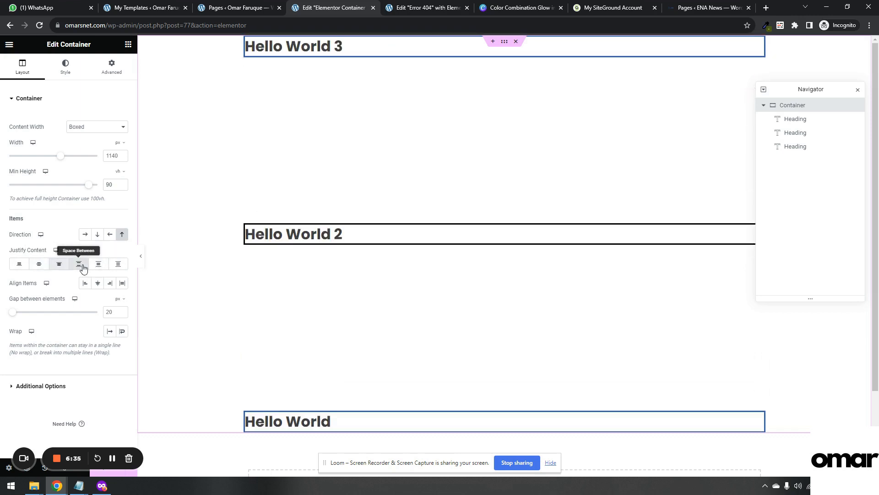
{"action": "left_click", "coordinate": [97, 264]}
{"action": "left_click", "coordinate": [118, 265]}
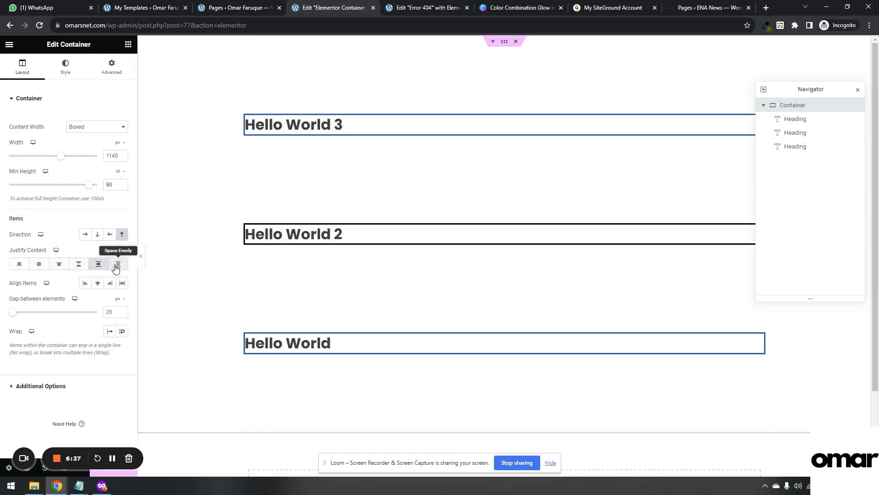
{"action": "left_click", "coordinate": [19, 264]}
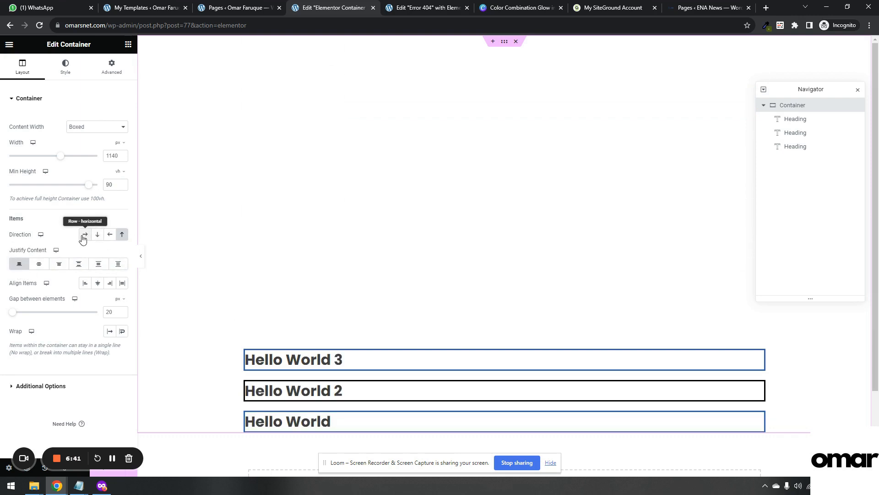
Set the direction to Row - horizontal and compare Justify Content options Center, End, Space Between and Space Around, finishing on Space Evenly.
{"action": "left_click", "coordinate": [84, 236]}
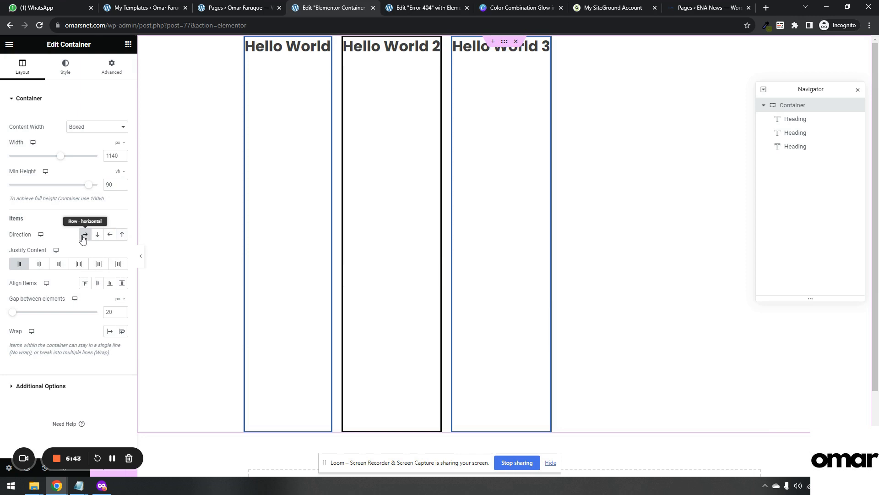
{"action": "left_click", "coordinate": [20, 264]}
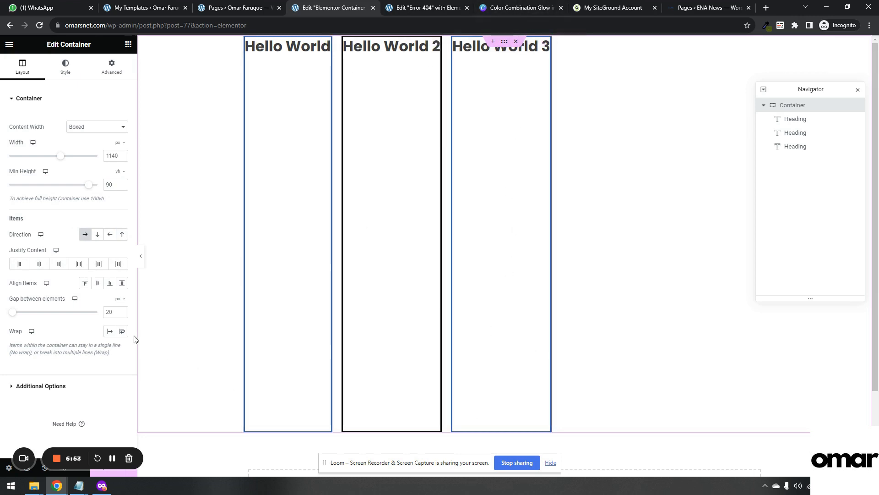
{"action": "left_click", "coordinate": [34, 270]}
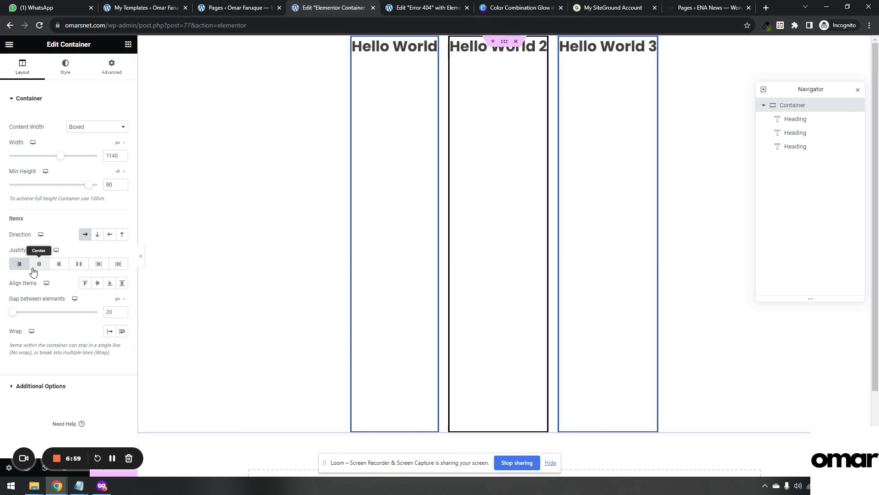
{"action": "left_click", "coordinate": [57, 266]}
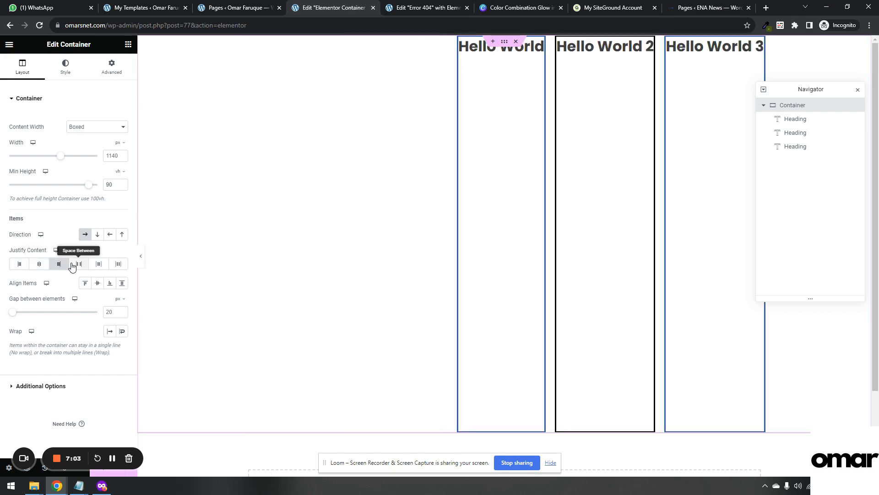
{"action": "left_click", "coordinate": [72, 266]}
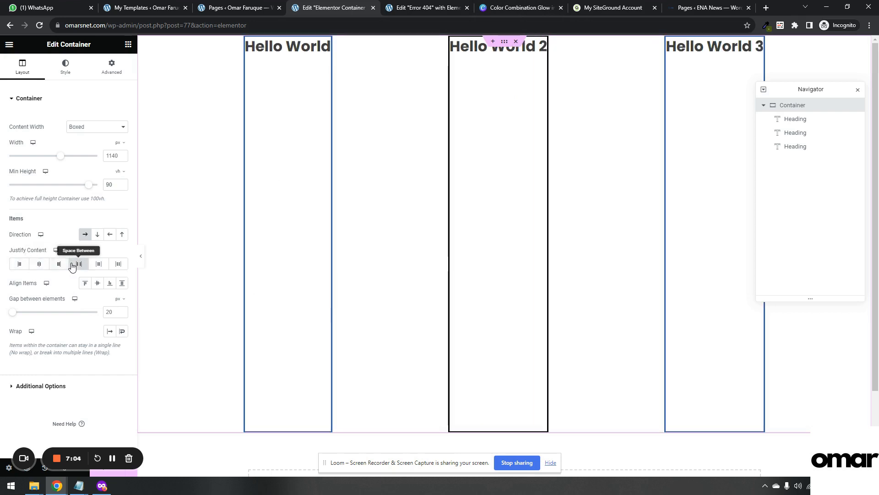
{"action": "left_click", "coordinate": [98, 266]}
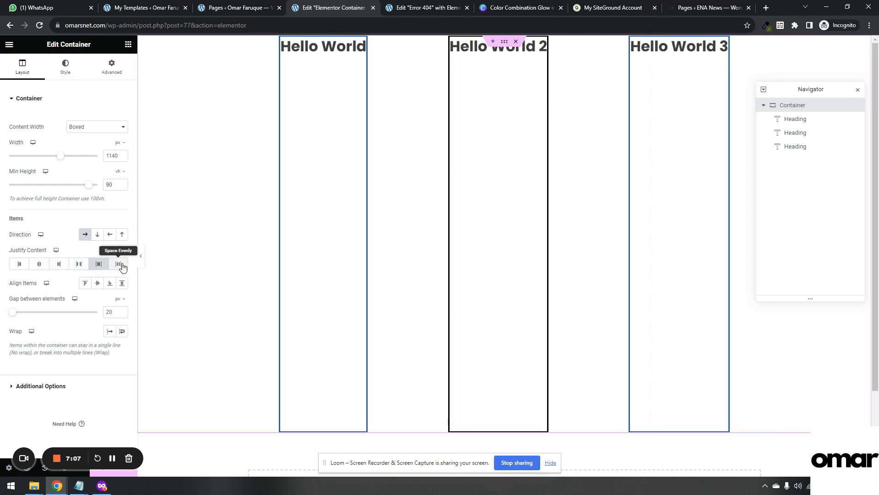
{"action": "left_click", "coordinate": [118, 265]}
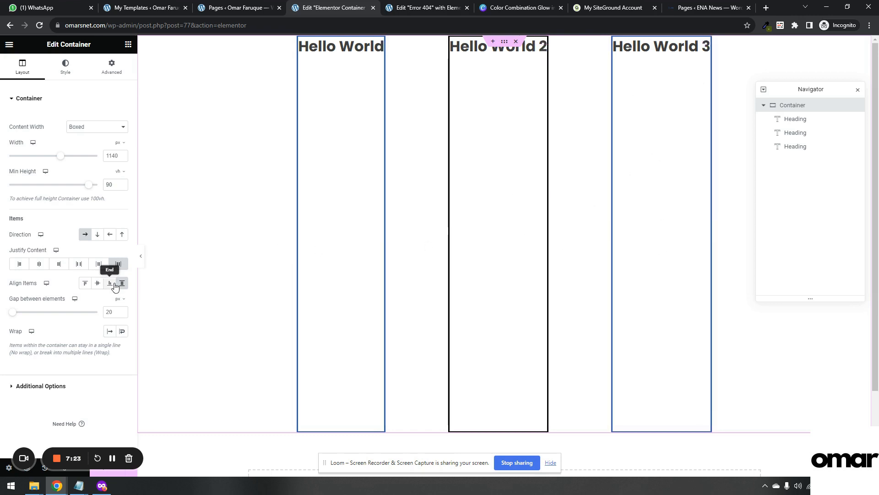
Compare the row's Align Items options End, Center and Start, finishing on Center.
{"action": "left_click", "coordinate": [115, 286]}
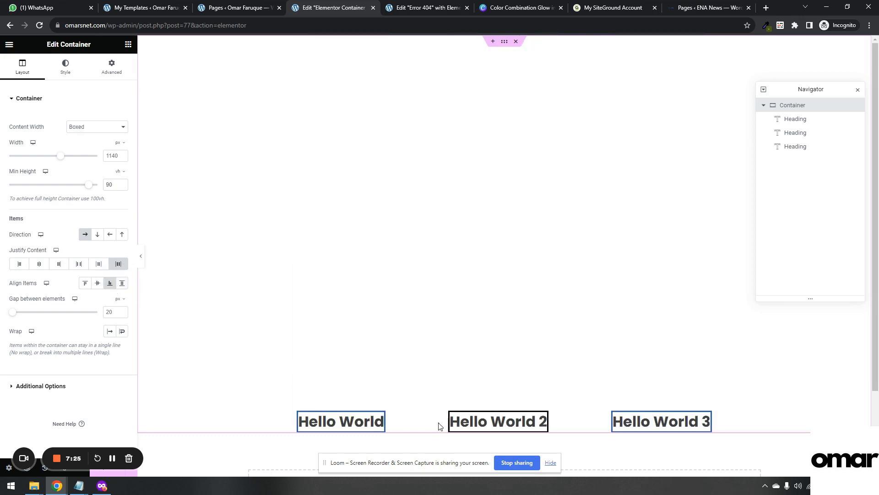
{"action": "left_click", "coordinate": [96, 283]}
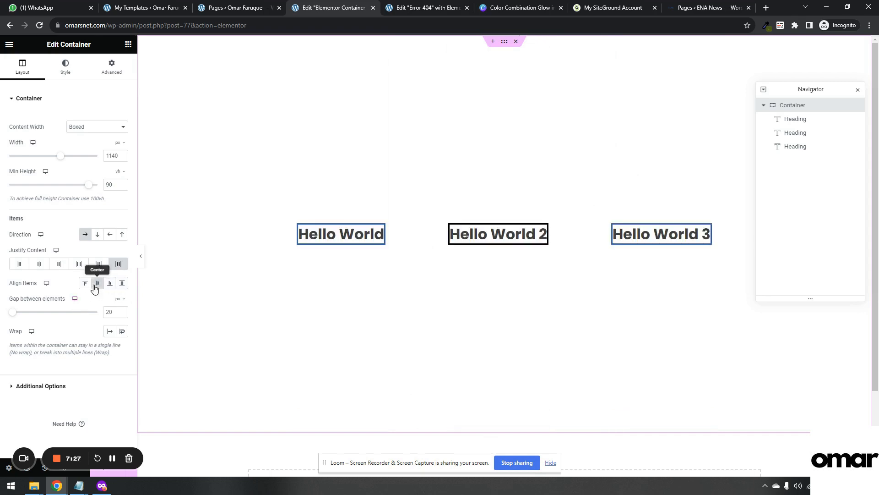
{"action": "left_click", "coordinate": [87, 284]}
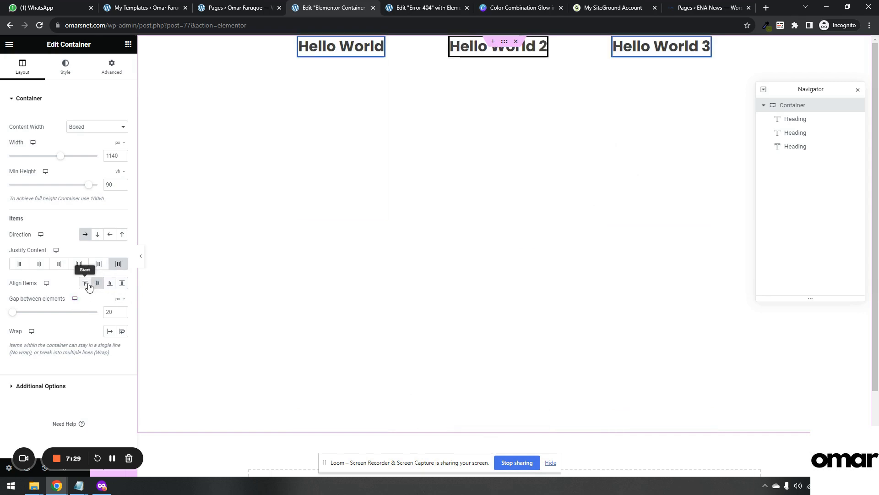
{"action": "left_click", "coordinate": [87, 284]}
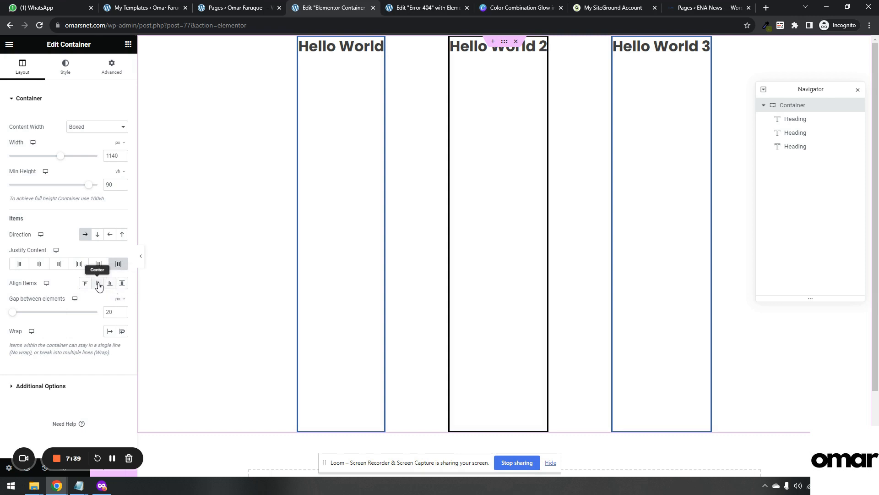
{"action": "left_click", "coordinate": [98, 284]}
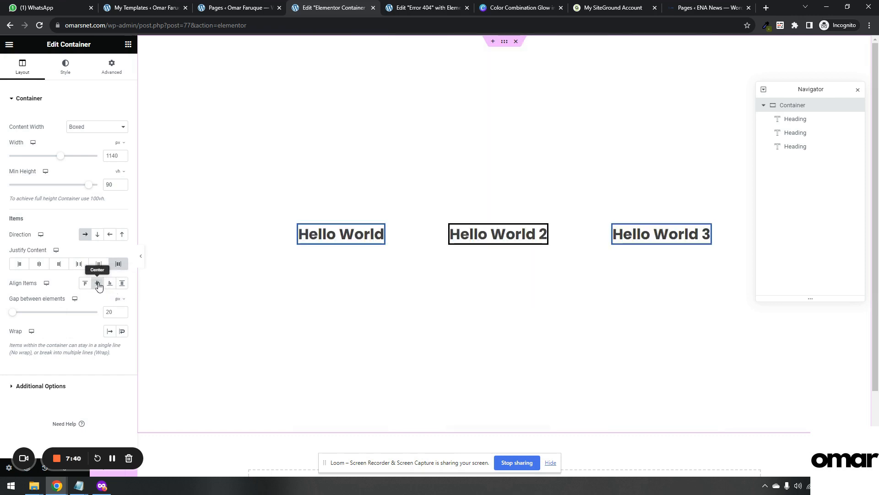
Set the row's Justify Content to Center, then try a wider gap between elements and restore it to 20 px.
{"action": "left_click", "coordinate": [40, 264]}
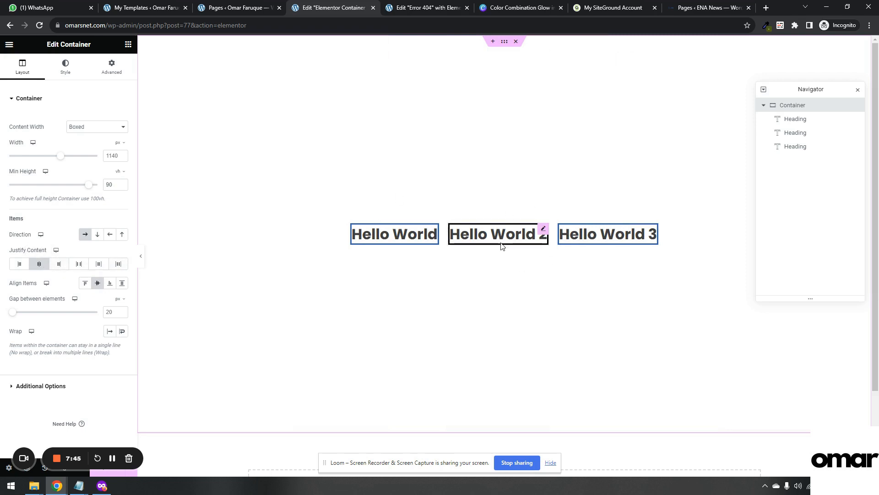
{"action": "left_click", "coordinate": [121, 311]}
{"action": "left_click_drag", "start_coordinate": [122, 311], "coordinate": [123, 312]}
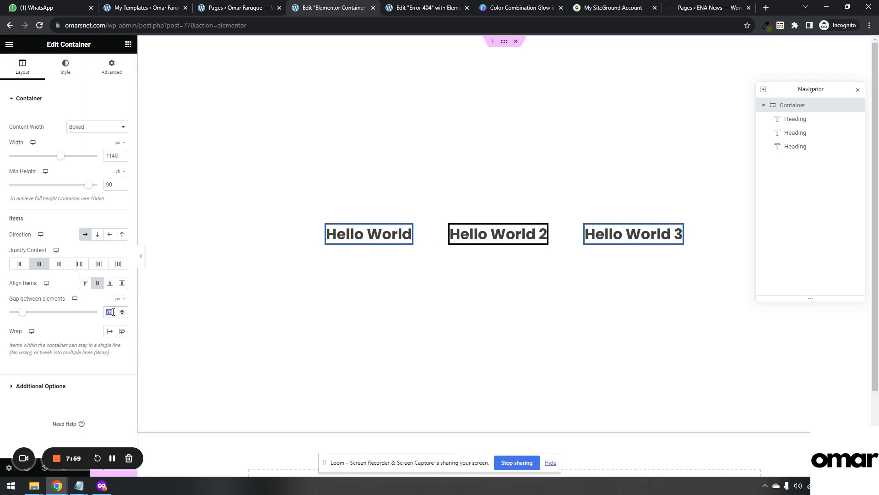
{"action": "type", "text": "20"}
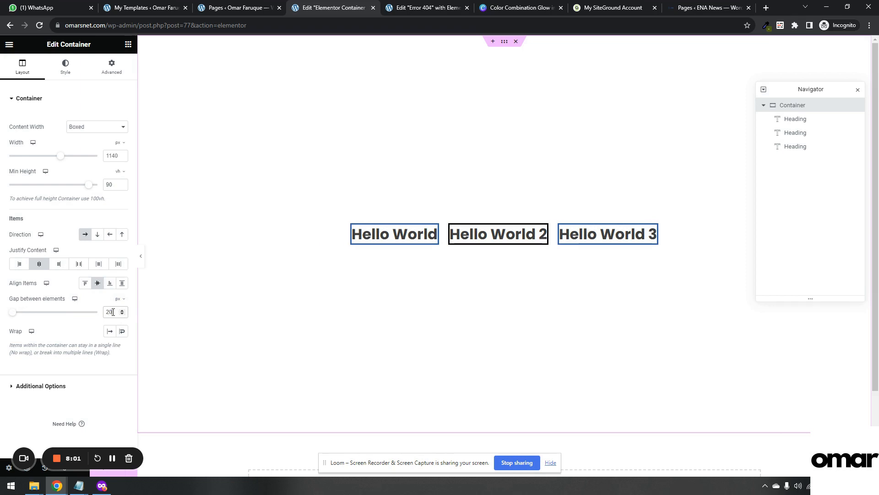
Set the container's direction to Column and compare Align Items options Start, Stretch and End, finishing on Center.
{"action": "left_click", "coordinate": [97, 234]}
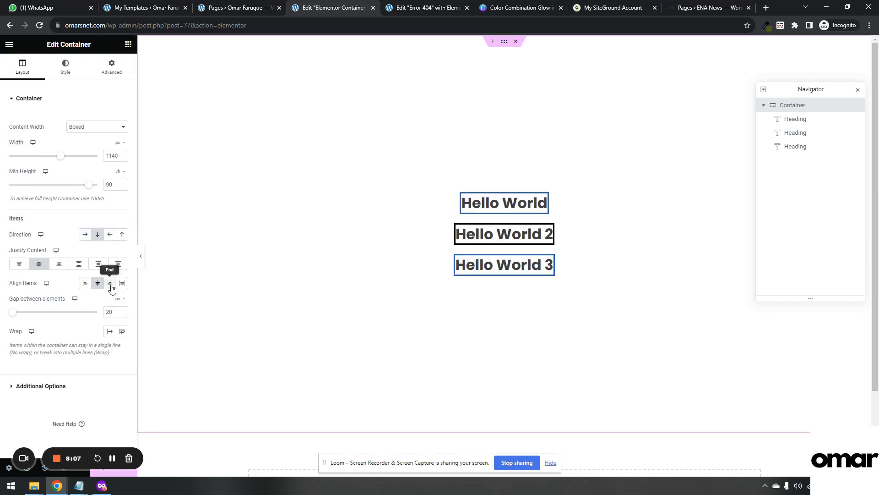
{"action": "left_click", "coordinate": [87, 284]}
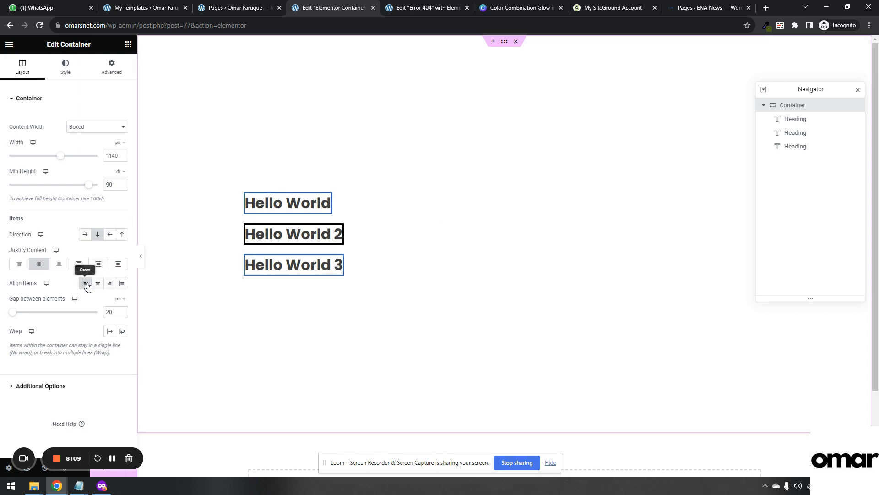
{"action": "left_click", "coordinate": [122, 283]}
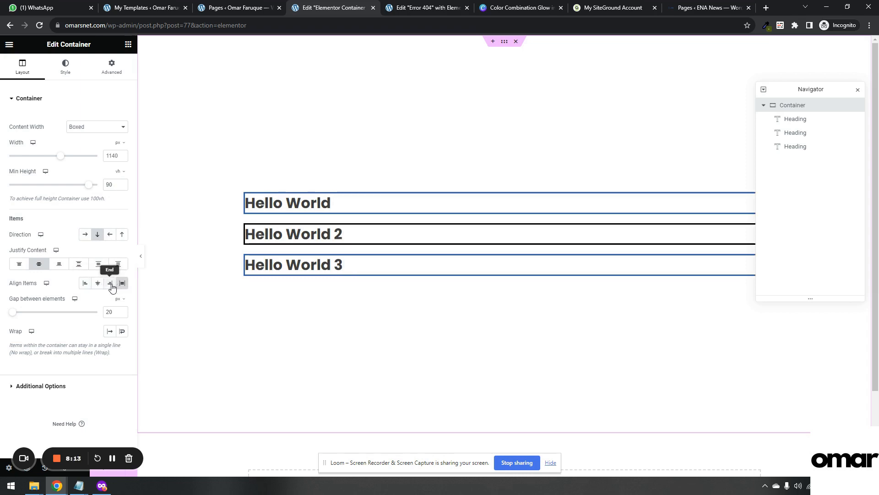
{"action": "left_click", "coordinate": [108, 284]}
{"action": "left_click", "coordinate": [97, 283]}
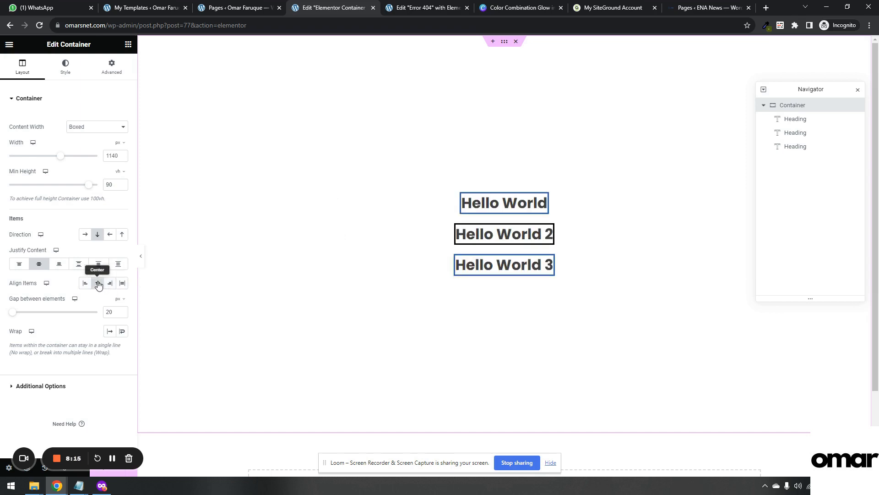
Try Justify Content End on the column, set it back to Center and return the direction to Row - horizontal.
{"action": "left_click", "coordinate": [55, 268]}
{"action": "left_click", "coordinate": [41, 264]}
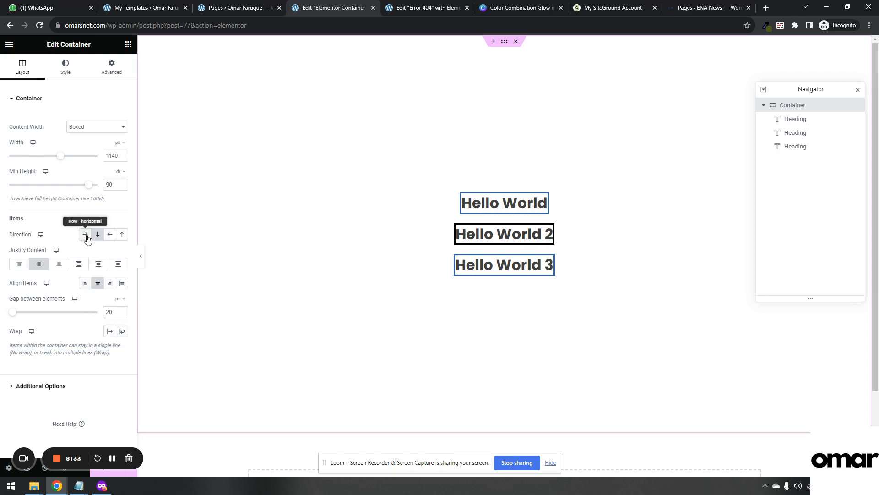
{"action": "left_click", "coordinate": [86, 236]}
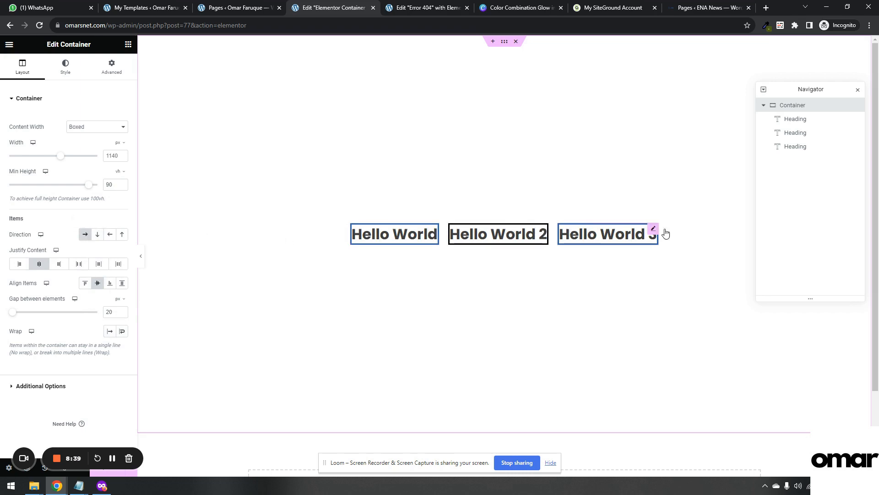
Duplicate the Hello World 2 heading and move the copy to the end of the container.
{"action": "left_click", "coordinate": [795, 147]}
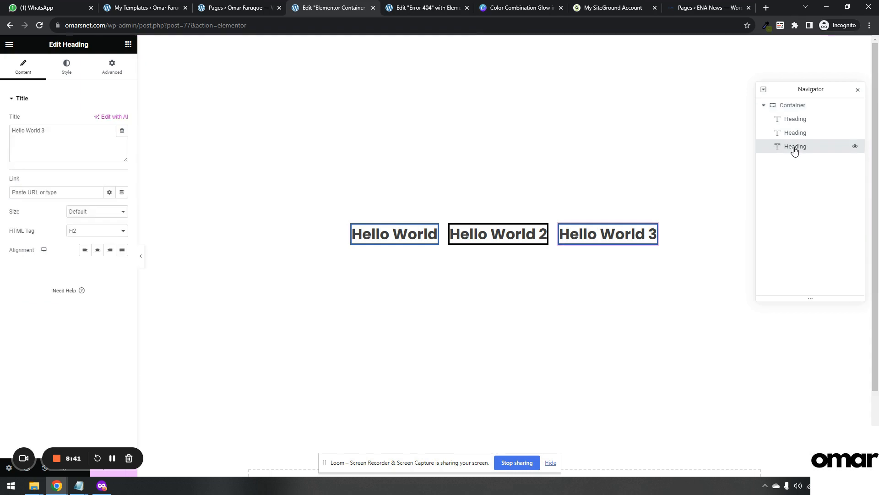
{"action": "right_click", "coordinate": [795, 148]}
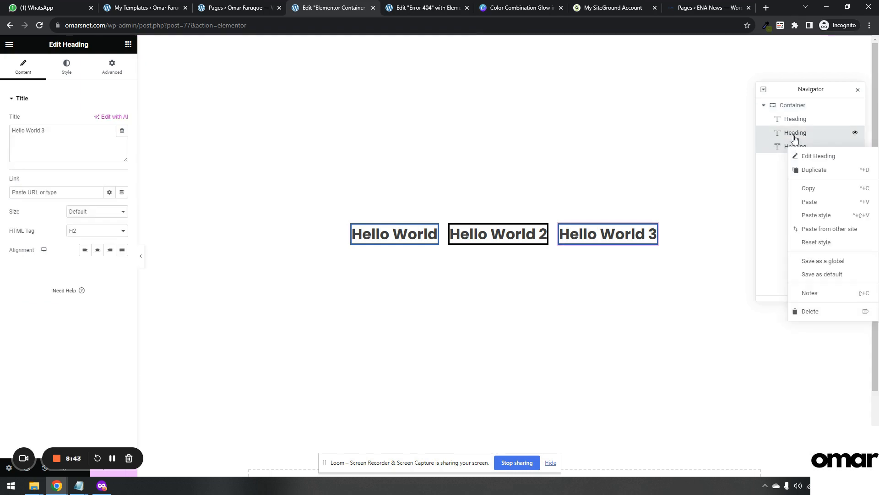
{"action": "left_click", "coordinate": [796, 132]}
{"action": "right_click", "coordinate": [795, 133]}
{"action": "left_click", "coordinate": [809, 156]}
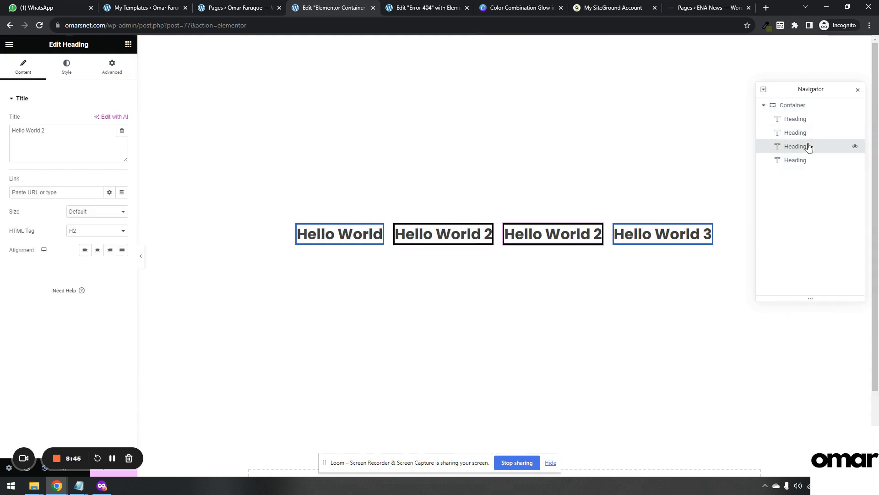
{"action": "left_click_drag", "start_coordinate": [805, 147], "coordinate": [805, 172]}
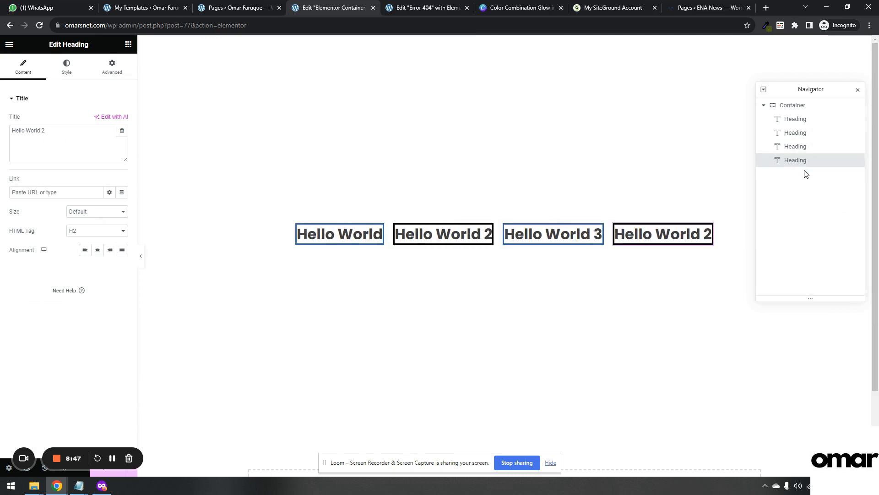
Change the last heading's title to Hello World 4.
{"action": "left_click", "coordinate": [64, 151]}
{"action": "key", "text": "BackSpace"}
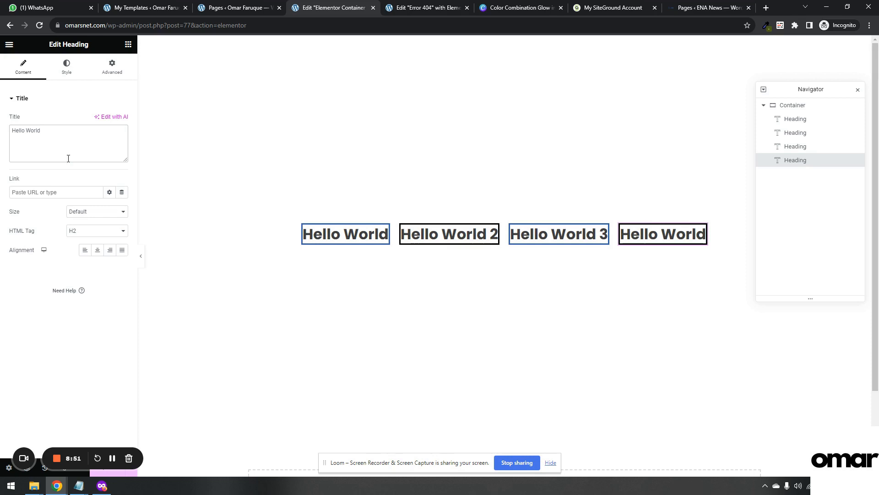
{"action": "type", "text": "4"}
Set the container's boxed content width to 500 px.
{"action": "left_click", "coordinate": [777, 110]}
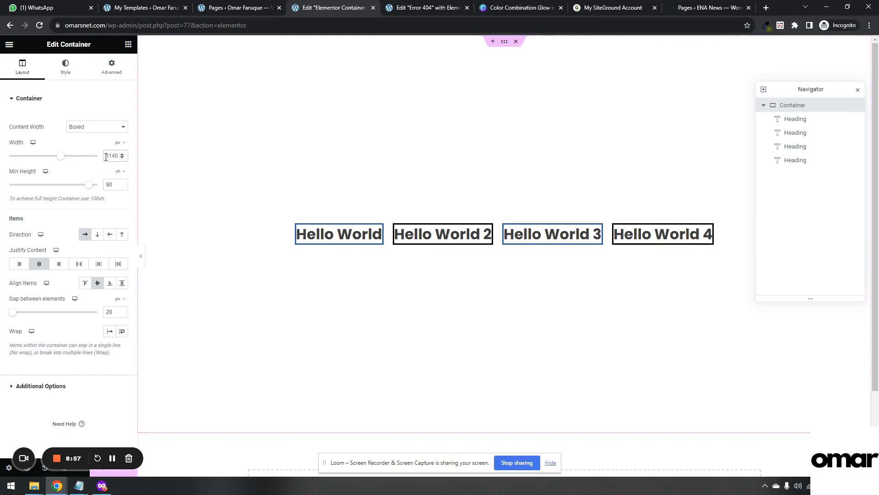
{"action": "double_click", "coordinate": [110, 156]}
{"action": "type", "text": "500"}
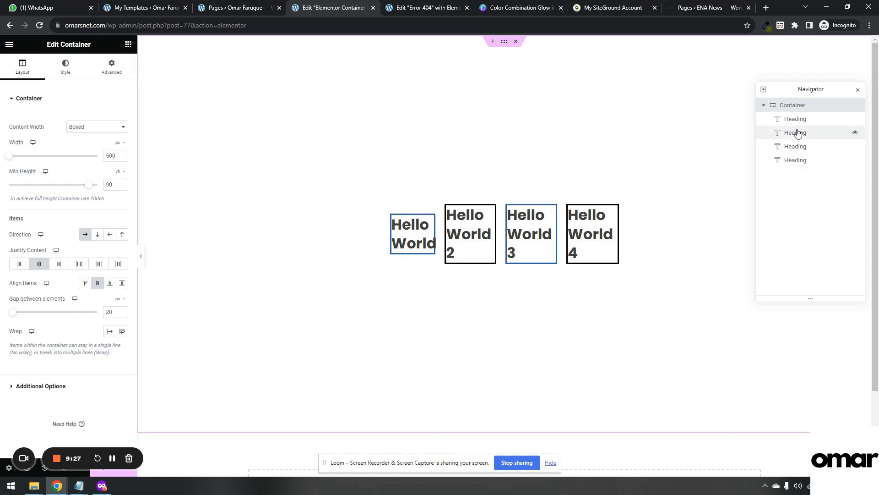
Duplicate the Hello World 3 heading, place the copy last in the container and title it Hello World 5.
{"action": "left_click", "coordinate": [797, 146]}
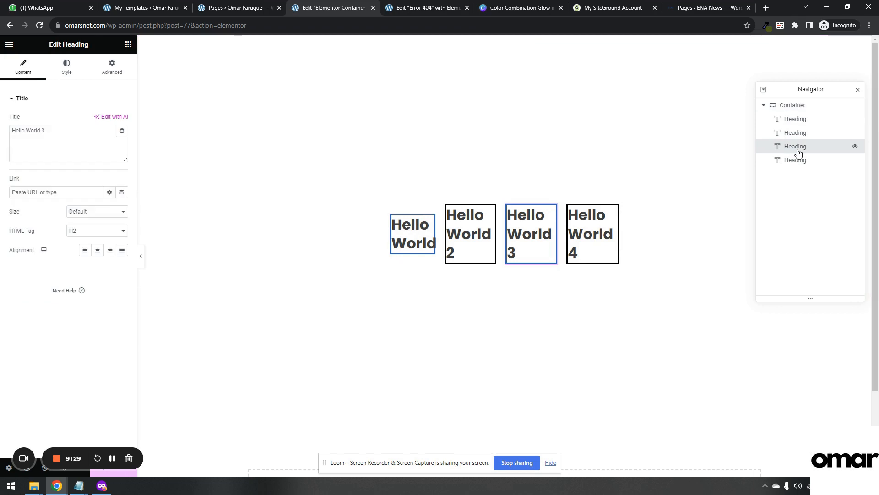
{"action": "right_click", "coordinate": [797, 148]}
{"action": "left_click", "coordinate": [811, 172]}
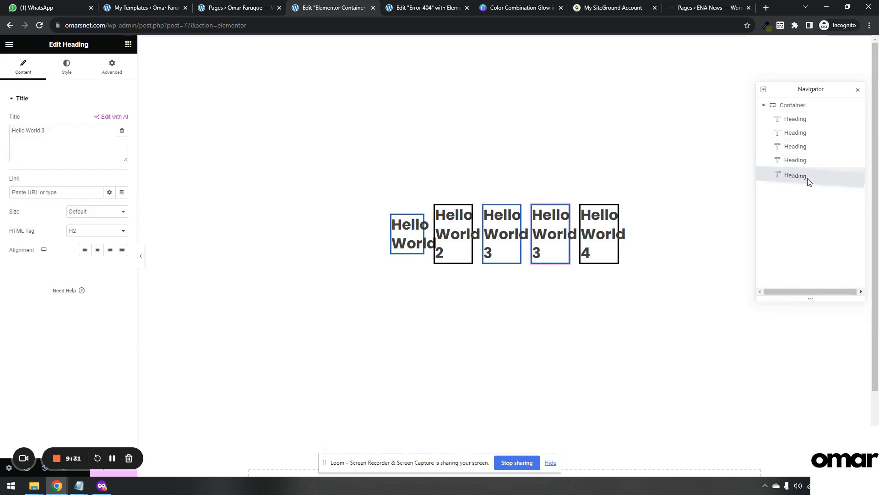
{"action": "left_click", "coordinate": [67, 131]}
{"action": "key", "text": "BackSpace"}
{"action": "type", "text": "5"}
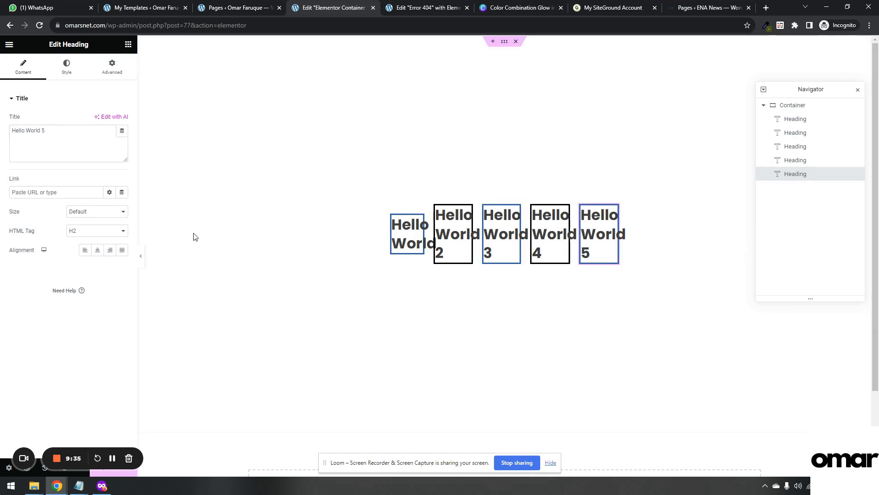
Preview the five headings without the editing panel, then set the container's items to Wrap.
{"action": "left_click", "coordinate": [140, 255]}
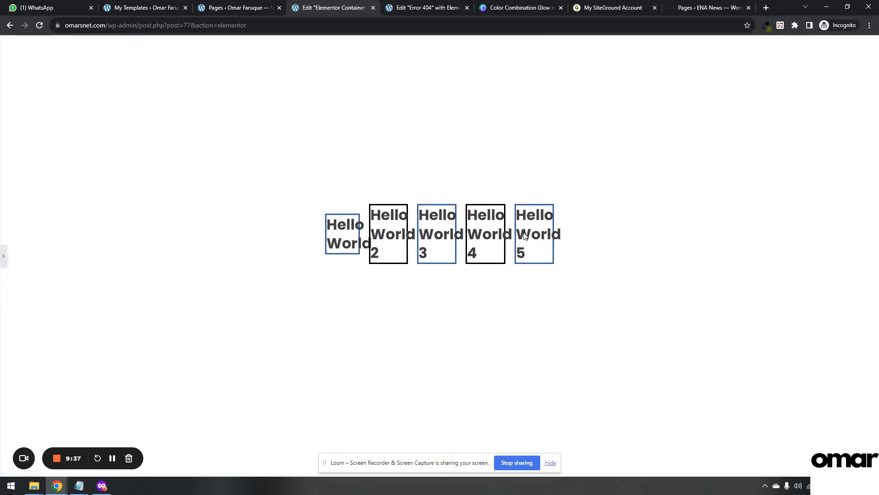
{"action": "left_click", "coordinate": [3, 255]}
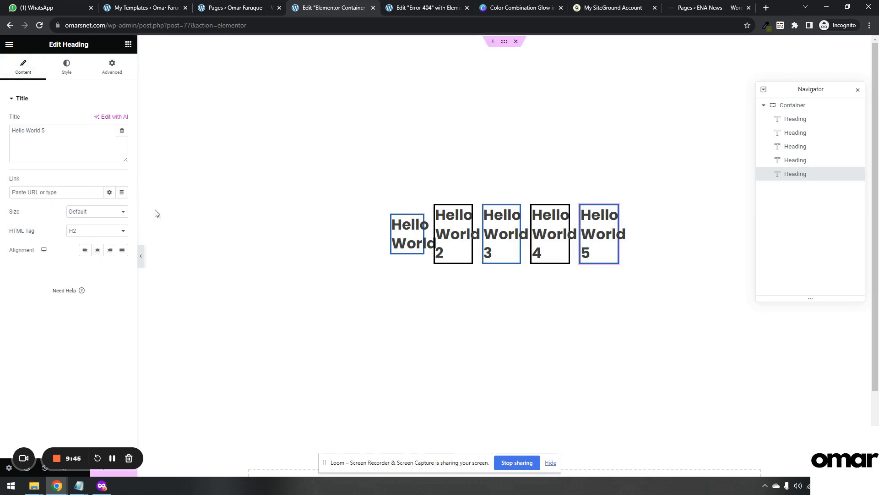
{"action": "left_click", "coordinate": [813, 112]}
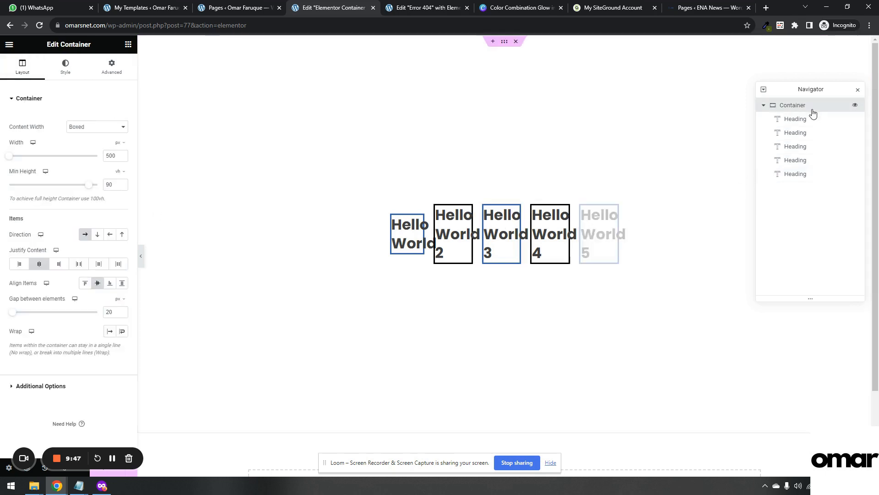
{"action": "left_click", "coordinate": [121, 331]}
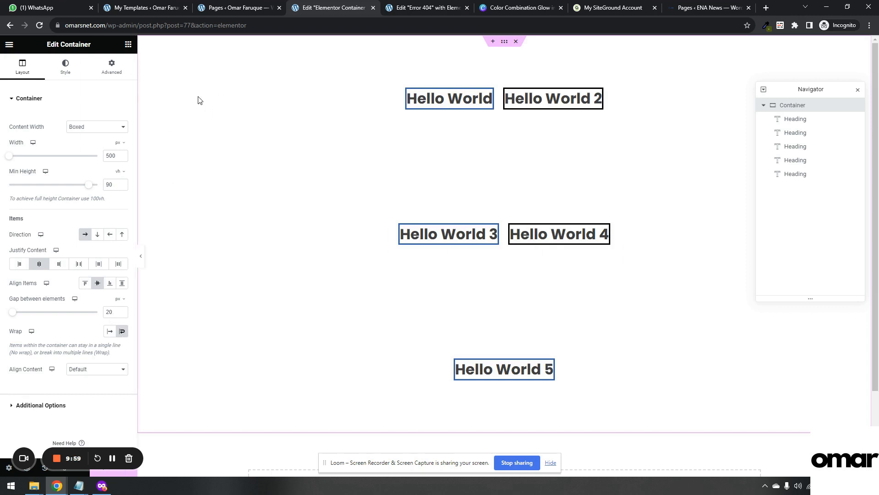
Compare the wrapped rows' Align Items options Start, Center and End, finishing on Center.
{"action": "left_click", "coordinate": [85, 284]}
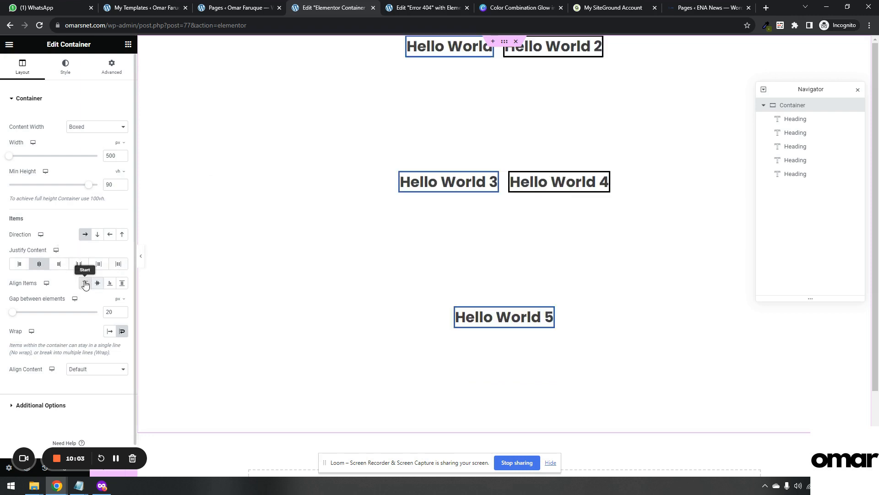
{"action": "left_click", "coordinate": [97, 284]}
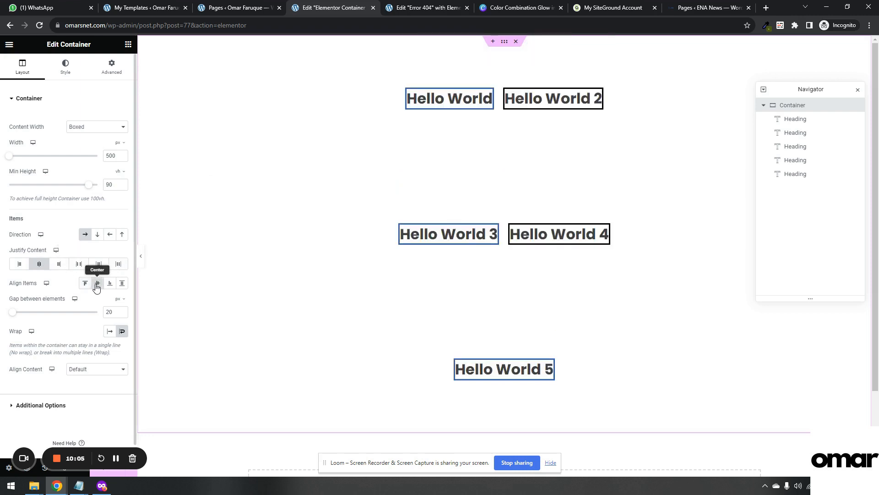
{"action": "left_click", "coordinate": [110, 284]}
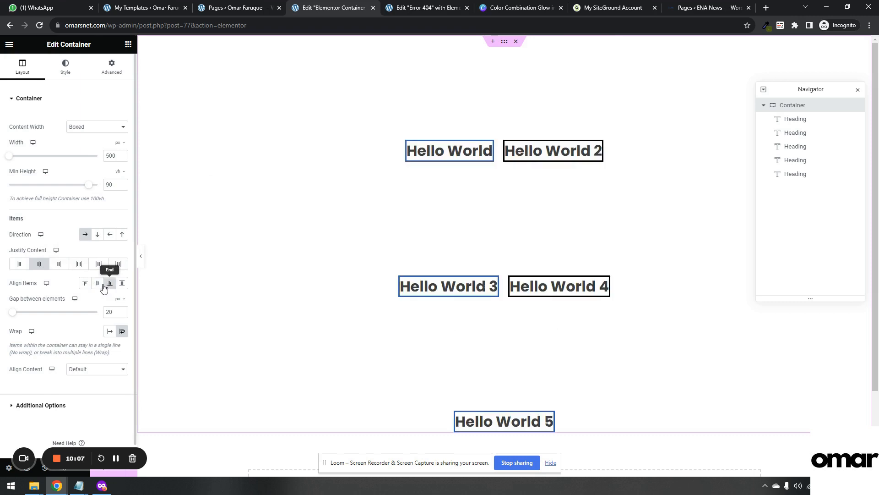
{"action": "left_click", "coordinate": [98, 284]}
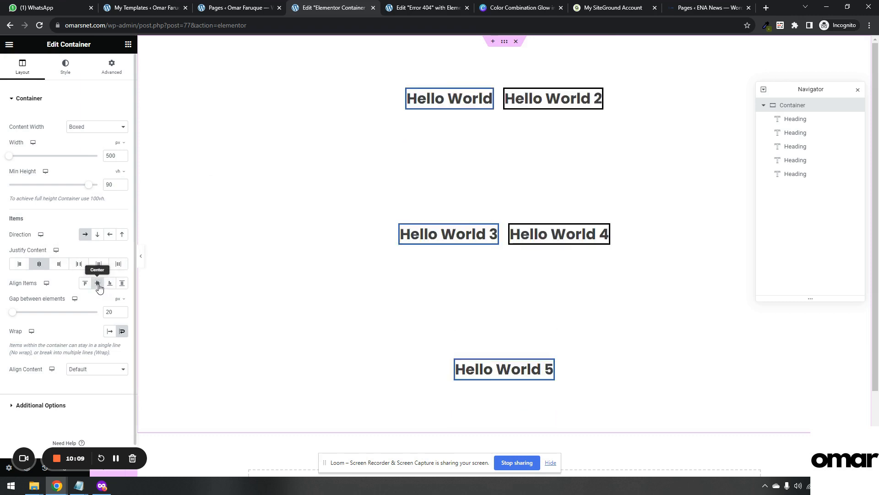
Step the wrapped rows through Justify Content Start, Center, End, Space Between, Space Around and Space Evenly, finishing on Center.
{"action": "left_click", "coordinate": [20, 264]}
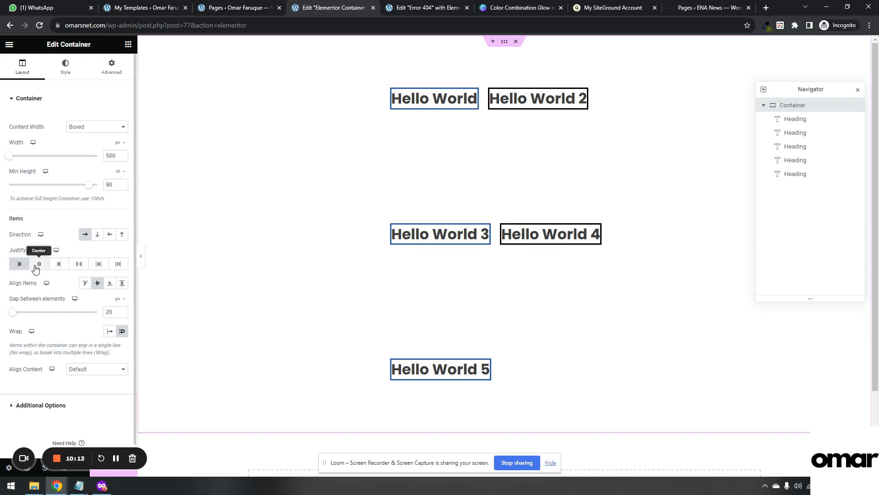
{"action": "left_click", "coordinate": [37, 266]}
{"action": "left_click", "coordinate": [58, 266]}
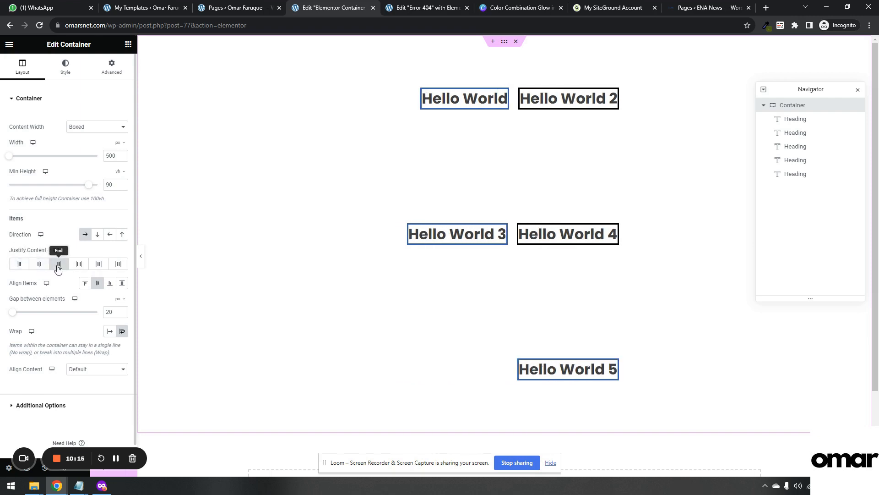
{"action": "left_click", "coordinate": [79, 265]}
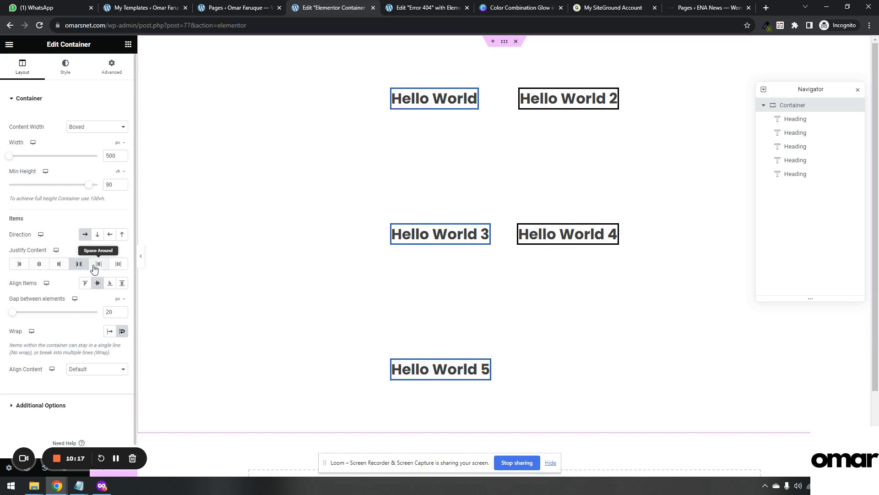
{"action": "left_click", "coordinate": [94, 265]}
{"action": "left_click", "coordinate": [118, 265]}
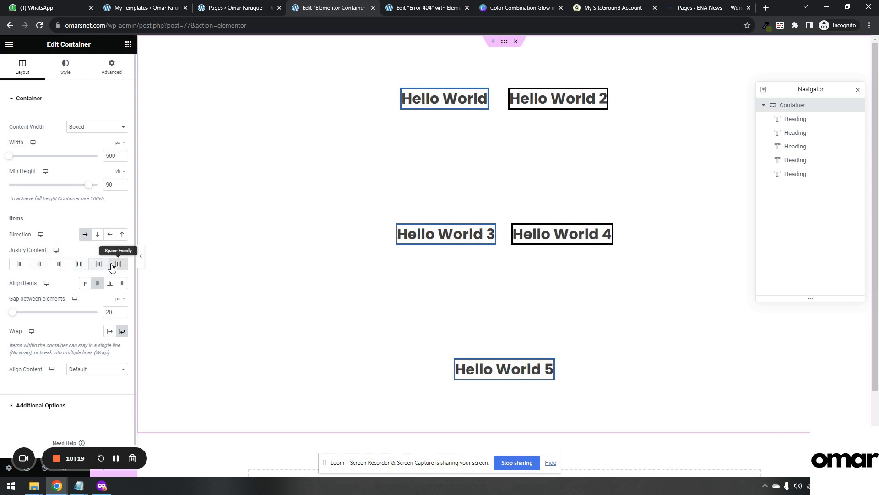
{"action": "left_click", "coordinate": [39, 265]}
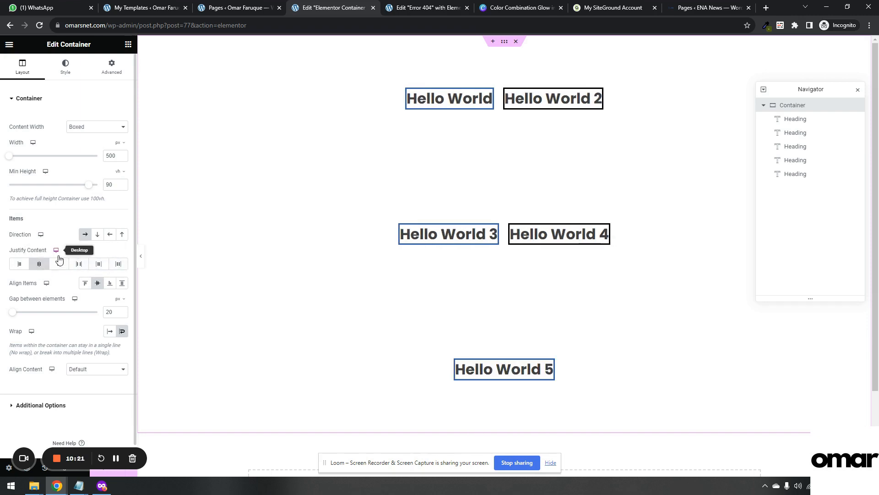
Clear the container's Min Height value.
{"action": "left_click", "coordinate": [823, 133]}
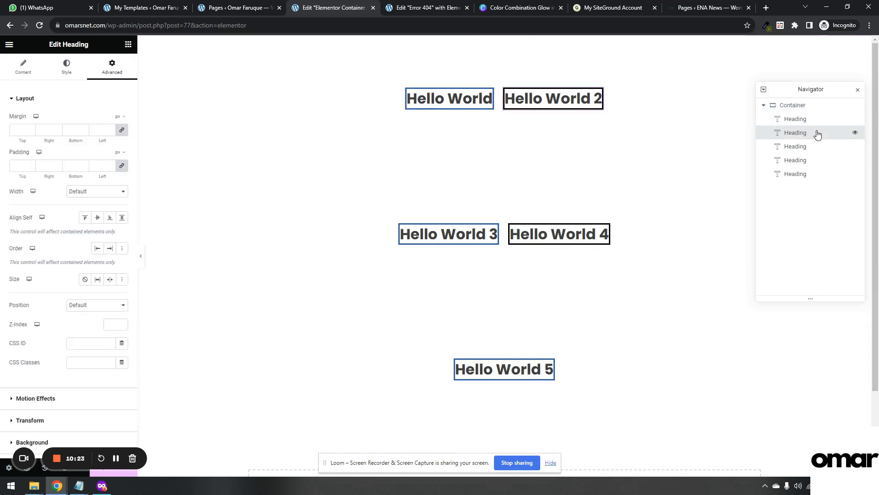
{"action": "left_click", "coordinate": [799, 103]}
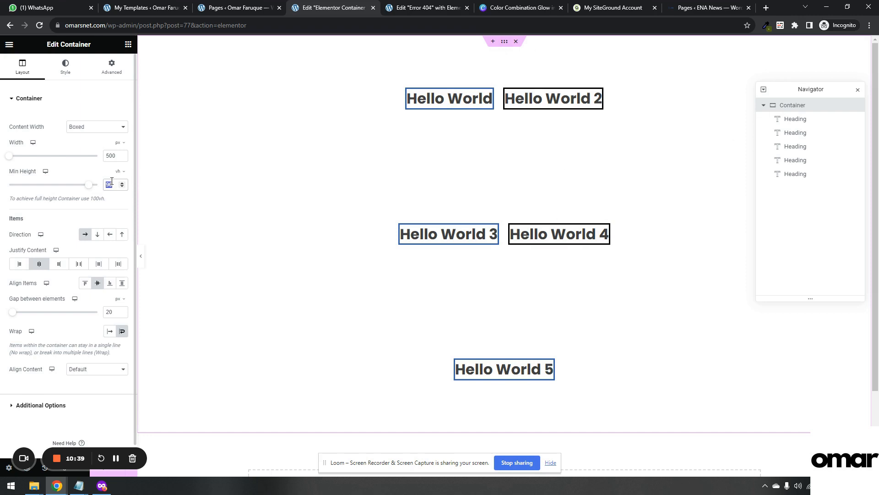
{"action": "key", "text": "BackSpace"}
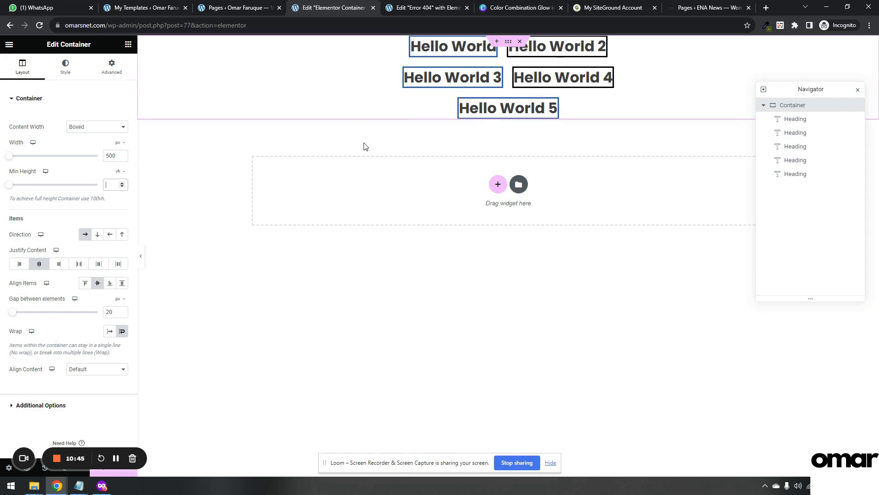
Set the container's Min Height to 20 vh and its top padding to 20%.
{"action": "type", "text": "20"}
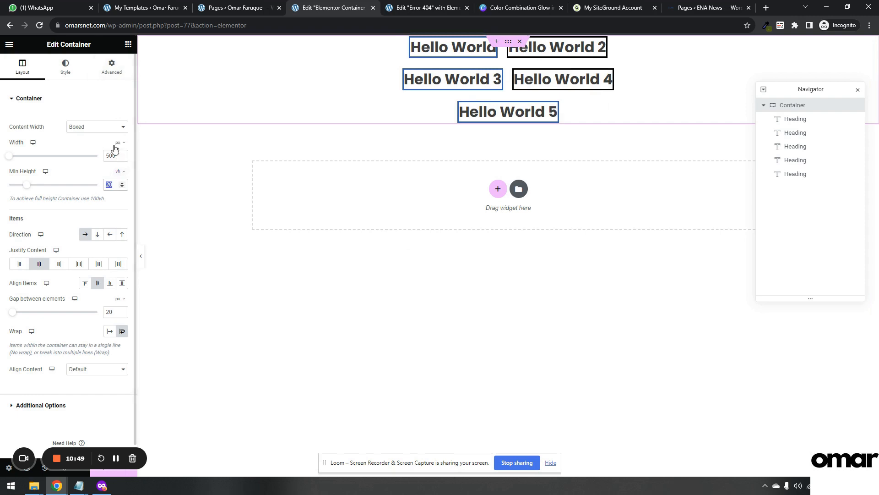
{"action": "left_click", "coordinate": [112, 67]}
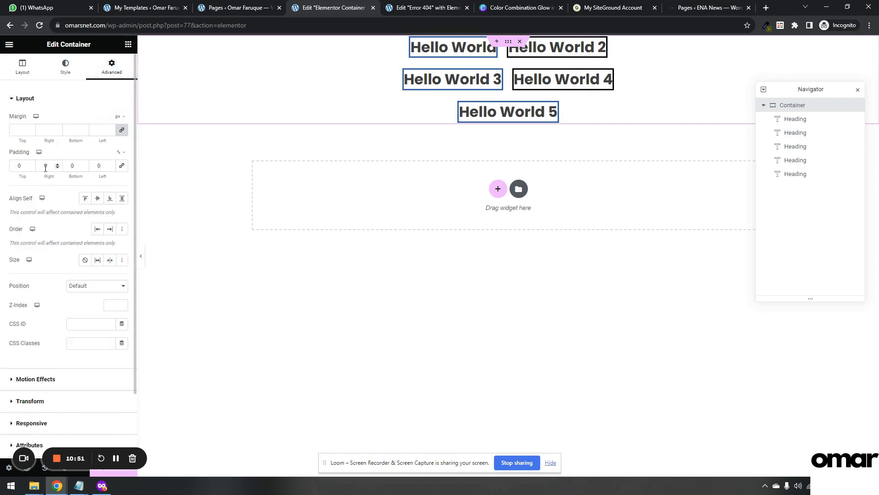
{"action": "type", "text": "20"}
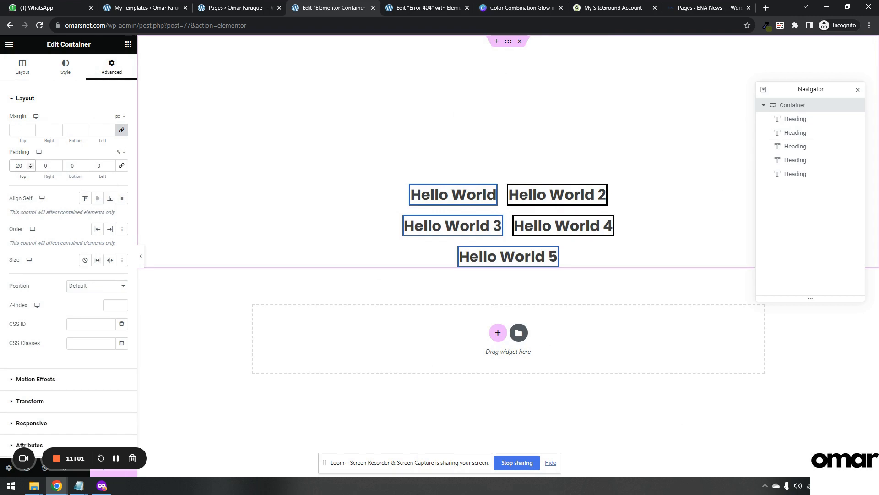
Compare the container's layout settings with the settings of its first, second and third heading widgets.
{"action": "left_click", "coordinate": [801, 122]}
{"action": "left_click", "coordinate": [805, 110]}
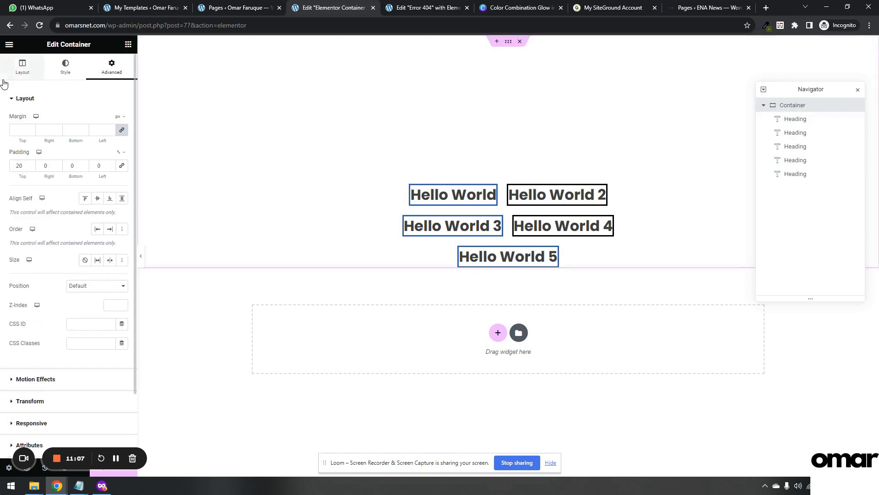
{"action": "left_click", "coordinate": [19, 67]}
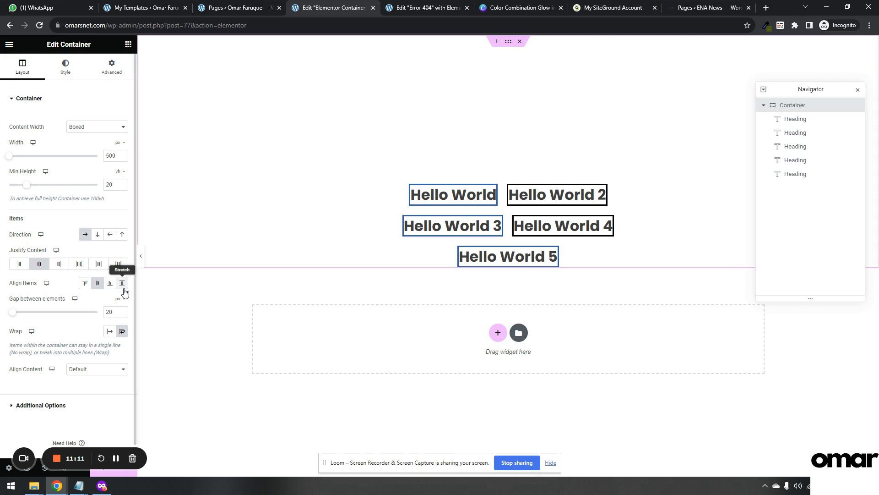
{"action": "left_click", "coordinate": [799, 120]}
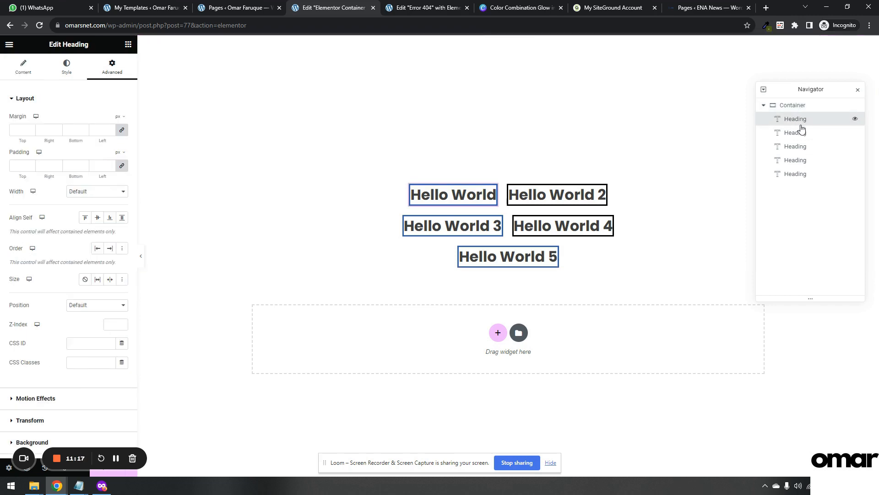
{"action": "left_click", "coordinate": [799, 134]}
{"action": "left_click", "coordinate": [799, 147]}
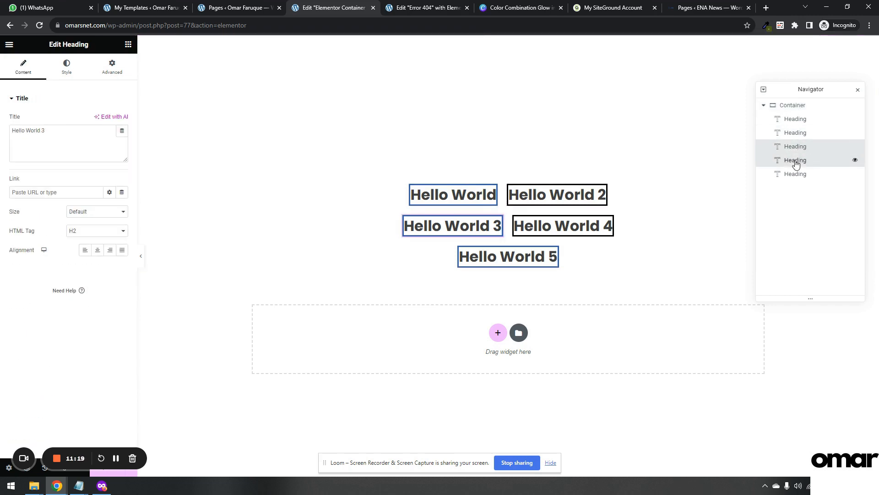
{"action": "left_click", "coordinate": [796, 120]}
{"action": "left_click", "coordinate": [793, 109]}
Examine the first heading's Align Self options, including Stretch, against the parent container's Align Items settings.
{"action": "left_click", "coordinate": [797, 122]}
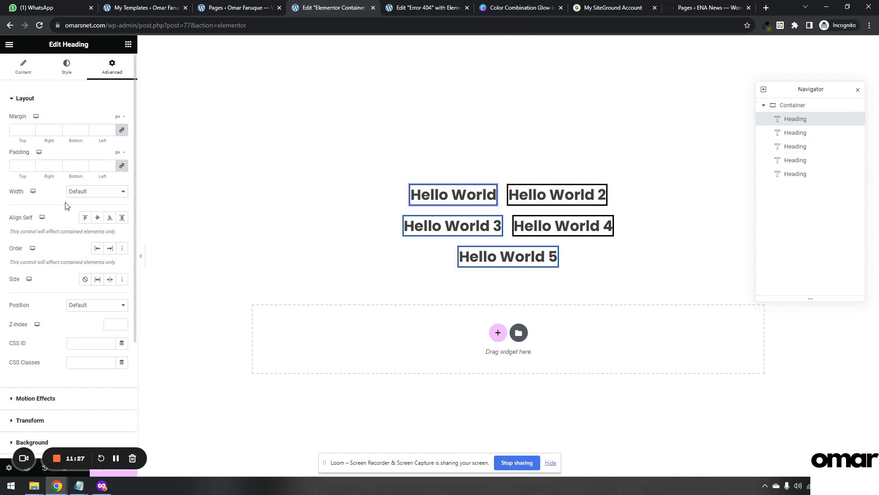
{"action": "left_click", "coordinate": [30, 77]}
{"action": "left_click", "coordinate": [106, 72]}
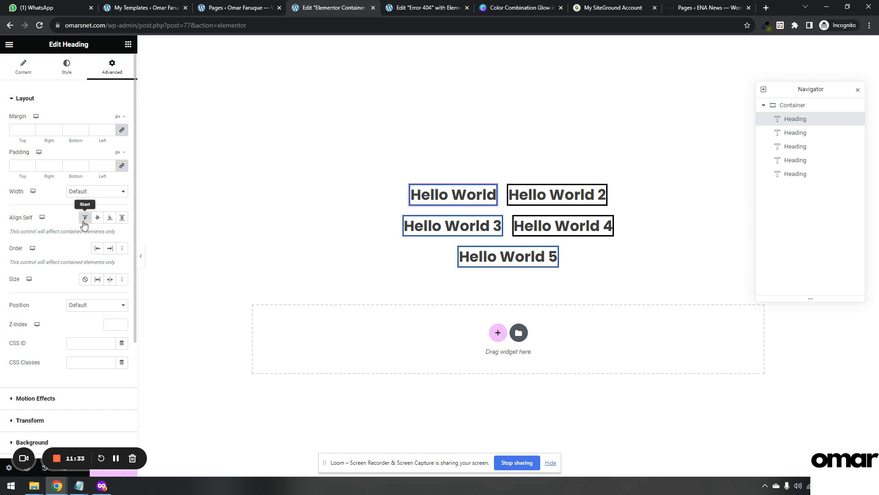
{"action": "left_click", "coordinate": [120, 220]}
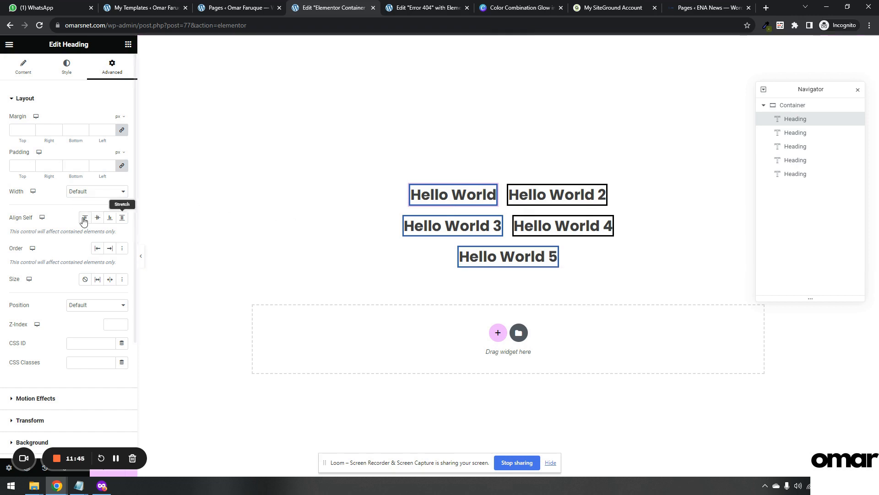
{"action": "left_click", "coordinate": [808, 108]}
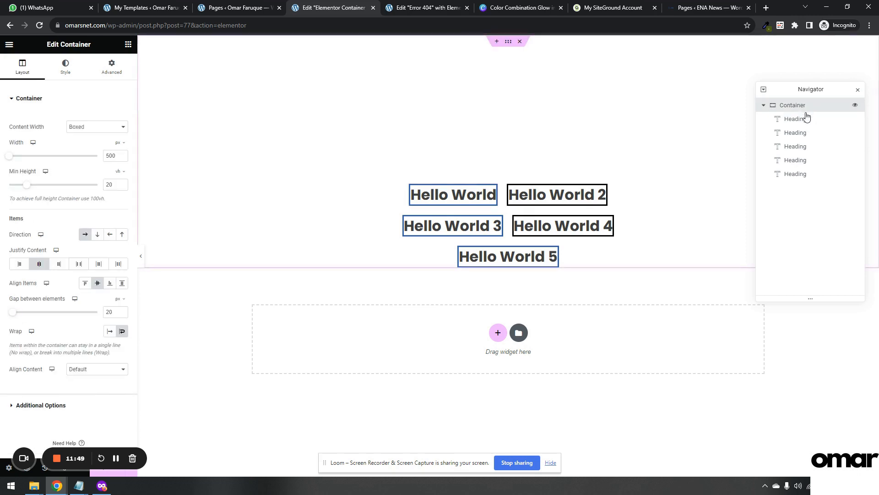
{"action": "left_click", "coordinate": [804, 120]}
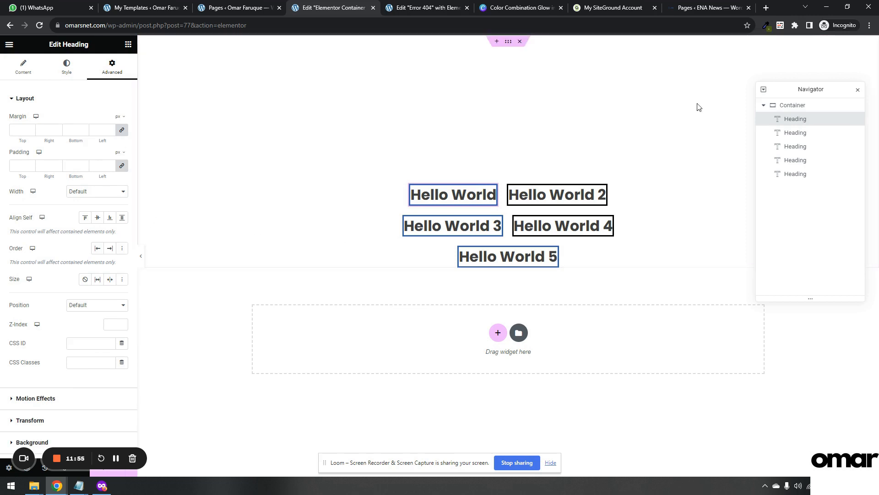
Rename the container's five heading widgets in sequence as Heading1, Heading2, Heading3, Heading4 and Heading5.
{"action": "double_click", "coordinate": [805, 120]}
{"action": "left_click", "coordinate": [807, 121]}
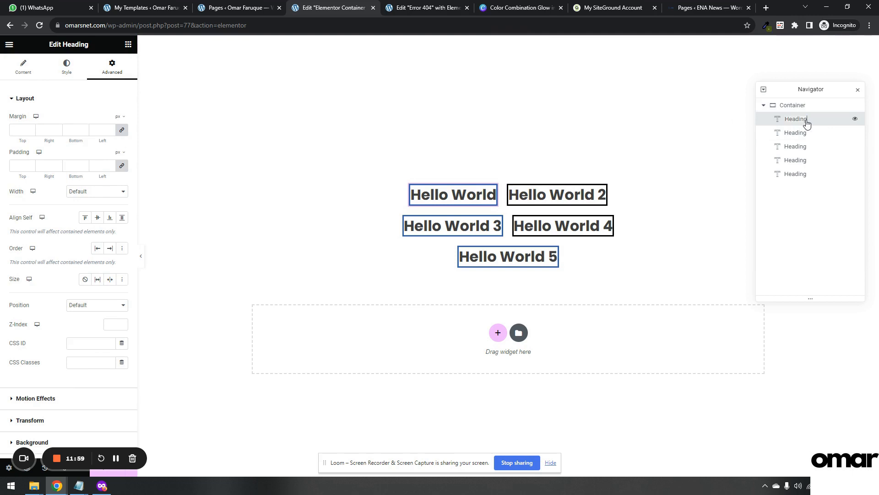
{"action": "type", "text": "1"}
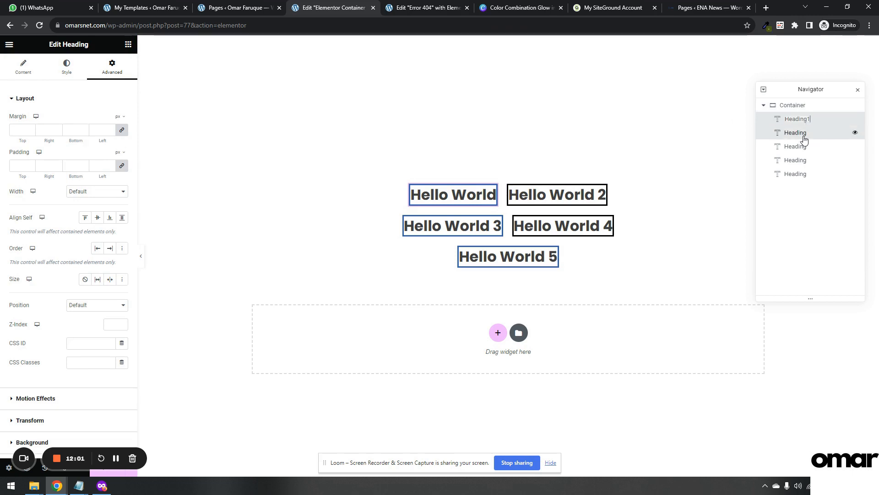
{"action": "double_click", "coordinate": [804, 137]}
{"action": "left_click", "coordinate": [805, 137]}
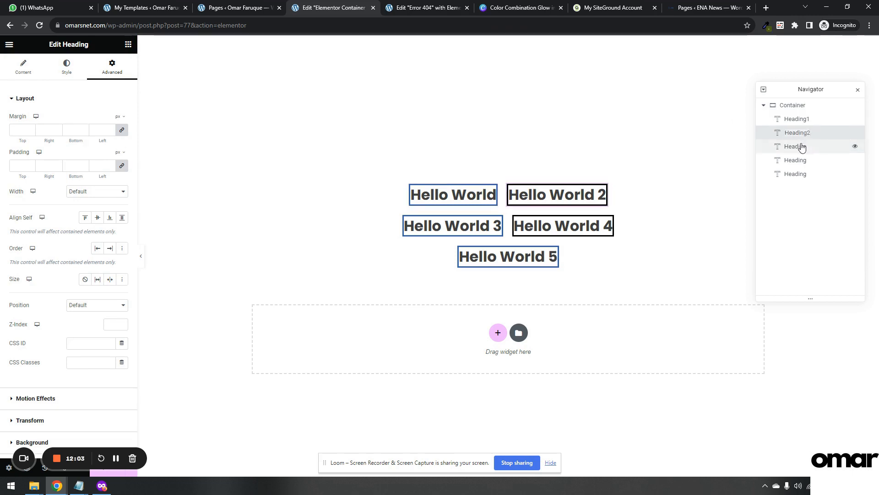
{"action": "double_click", "coordinate": [802, 146]}
{"action": "left_click", "coordinate": [811, 151]}
{"action": "type", "text": "3"}
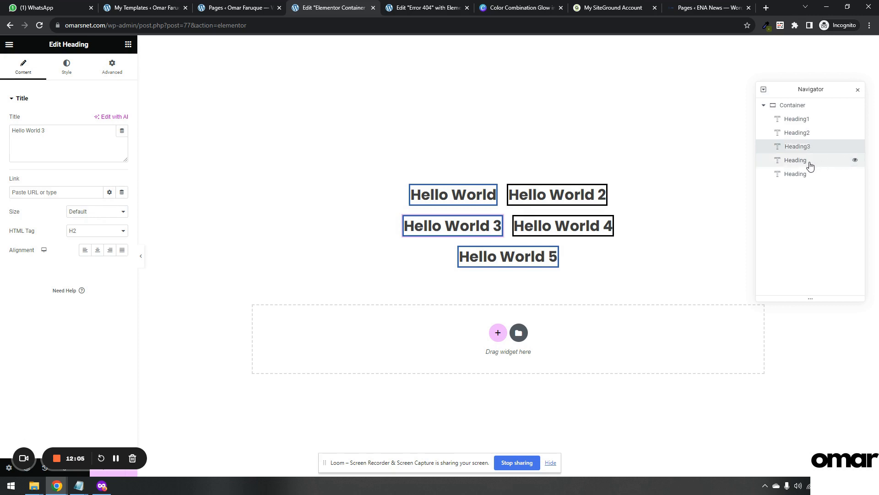
{"action": "double_click", "coordinate": [805, 165]}
{"action": "left_click", "coordinate": [807, 166]}
{"action": "type", "text": "4"}
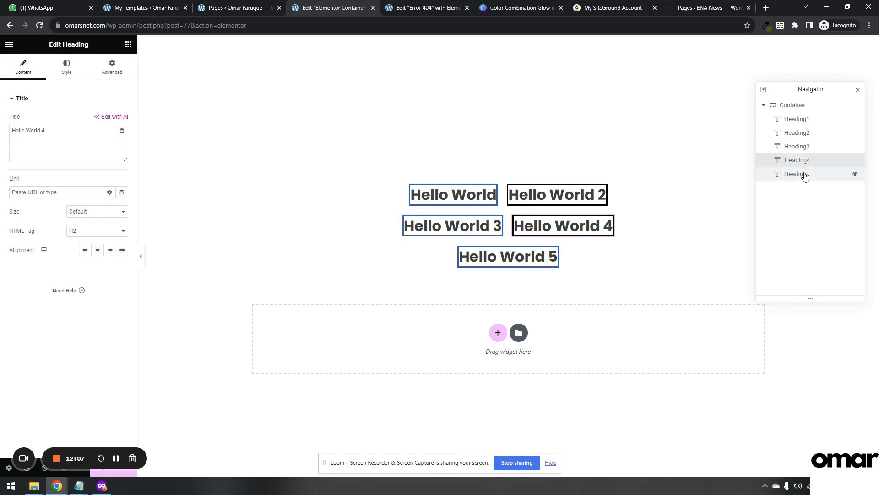
{"action": "double_click", "coordinate": [804, 174]}
{"action": "left_click", "coordinate": [805, 177]}
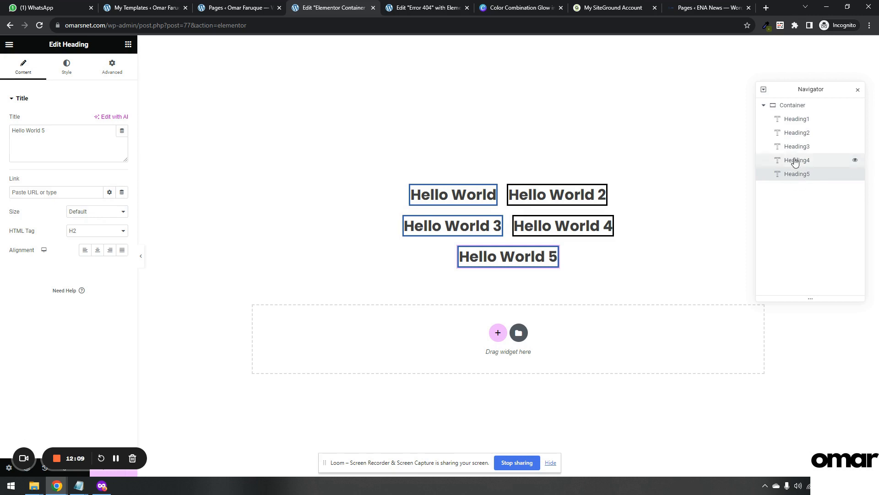
Set the Order of Heading1 and then Heading2 to End.
{"action": "left_click", "coordinate": [799, 120]}
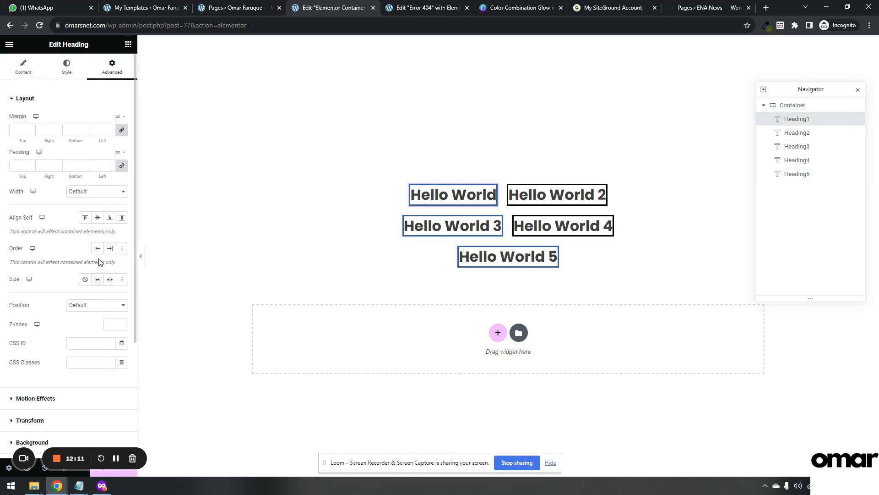
{"action": "left_click", "coordinate": [108, 250]}
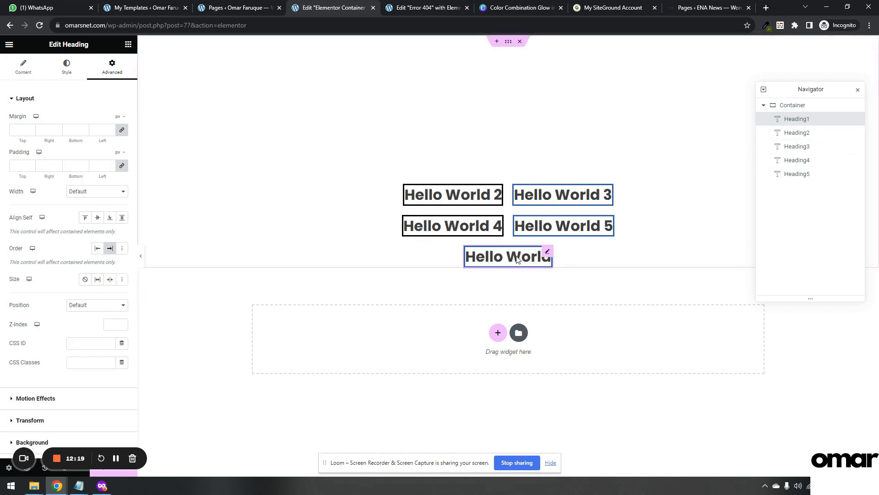
{"action": "left_click", "coordinate": [799, 133]}
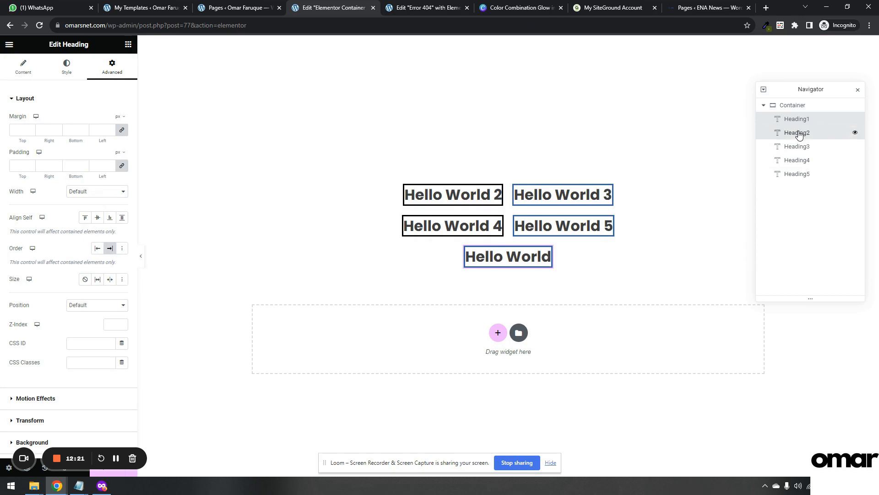
{"action": "left_click", "coordinate": [110, 248]}
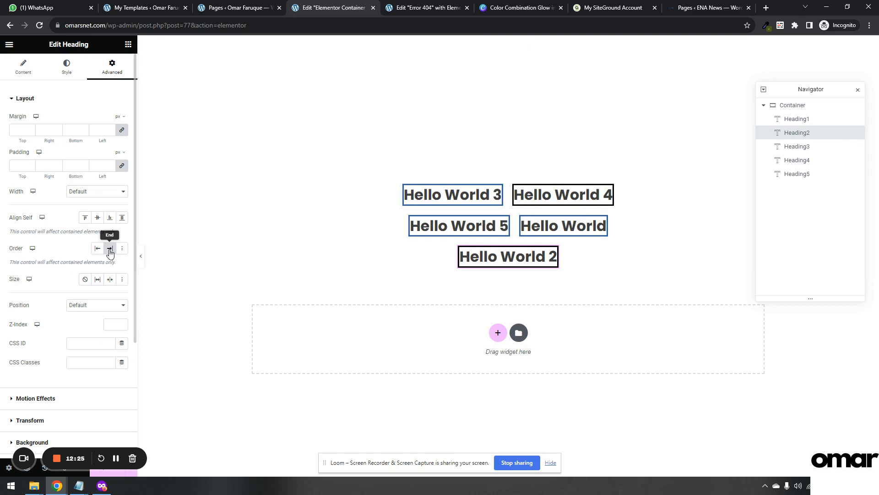
Set the Order of Heading5 to Start so it comes first in the container.
{"action": "left_click", "coordinate": [789, 175]}
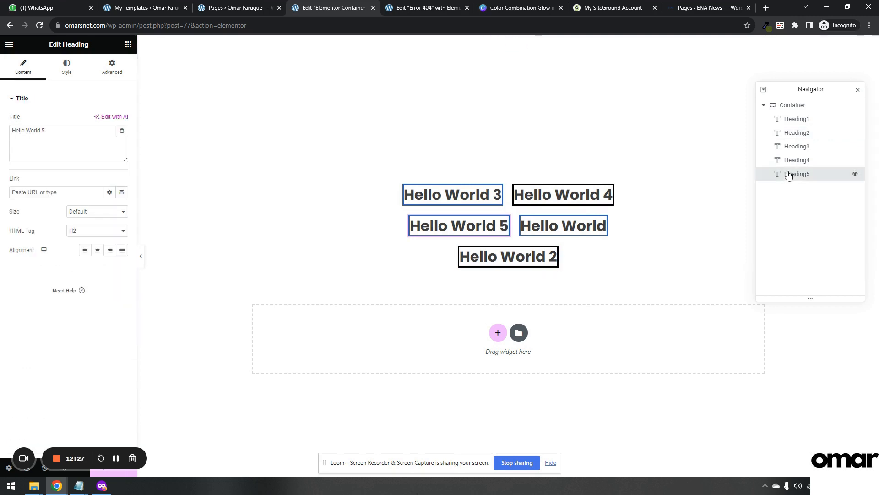
{"action": "left_click", "coordinate": [103, 75]}
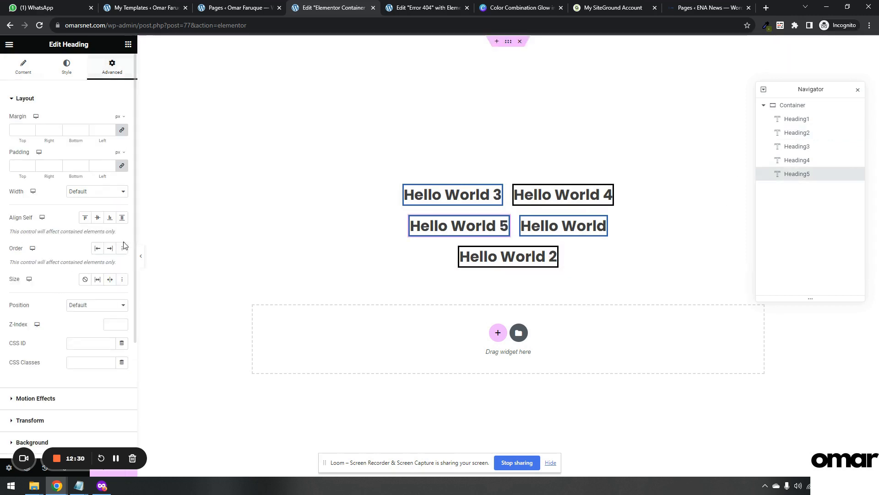
{"action": "left_click", "coordinate": [97, 248]}
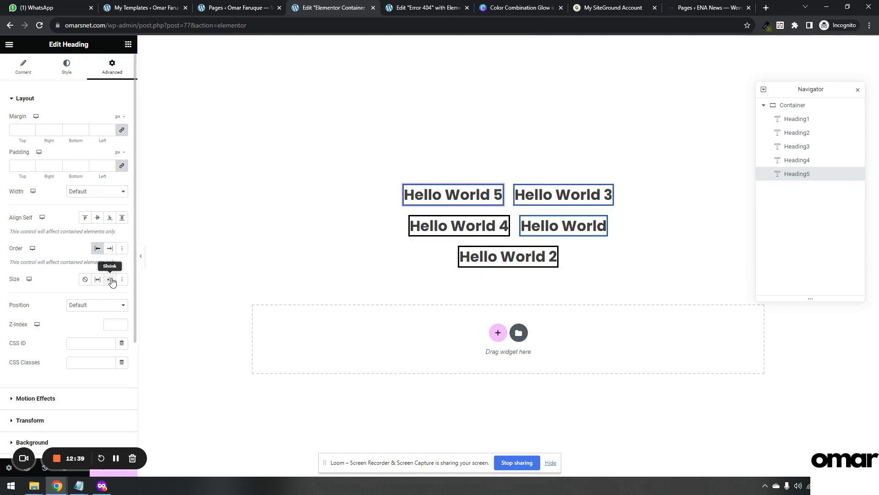
Try the Grow size on Heading5, switch its Size to Custom, and set Flex Grow to 4 and back to 1.
{"action": "left_click", "coordinate": [98, 279]}
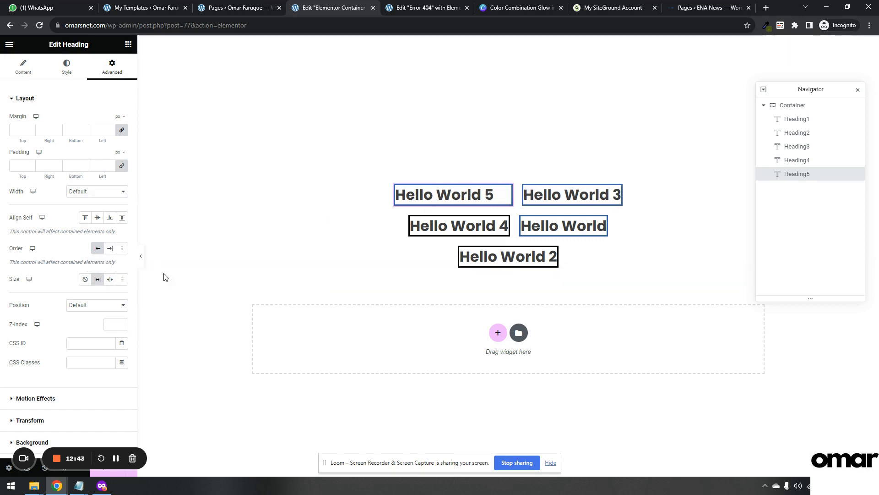
{"action": "left_click", "coordinate": [122, 281]}
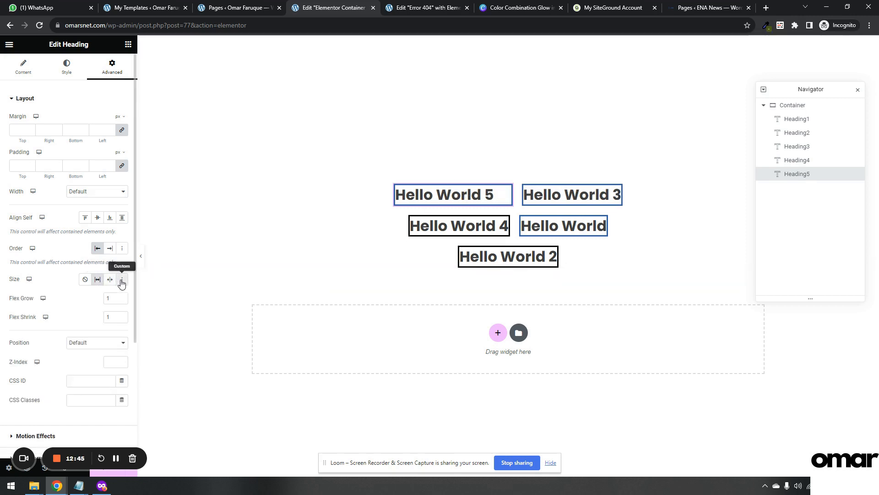
{"action": "left_click", "coordinate": [121, 297]}
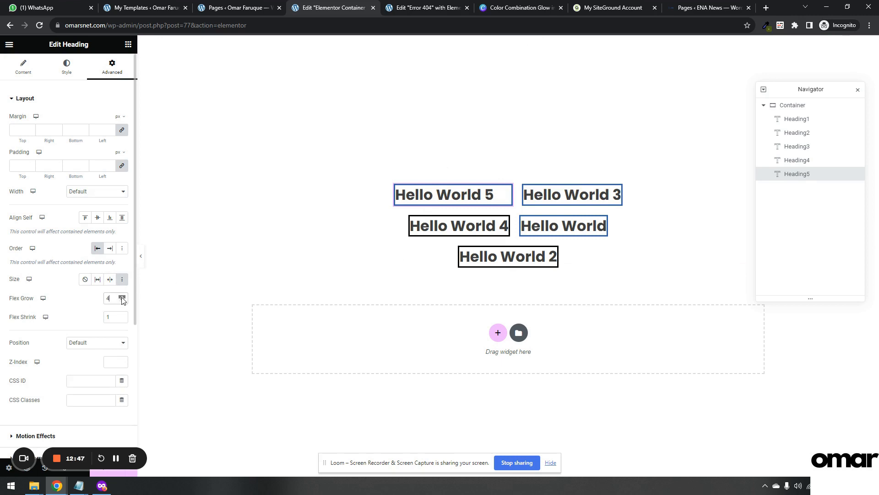
{"action": "left_click", "coordinate": [121, 296]}
{"action": "type", "text": "1"}
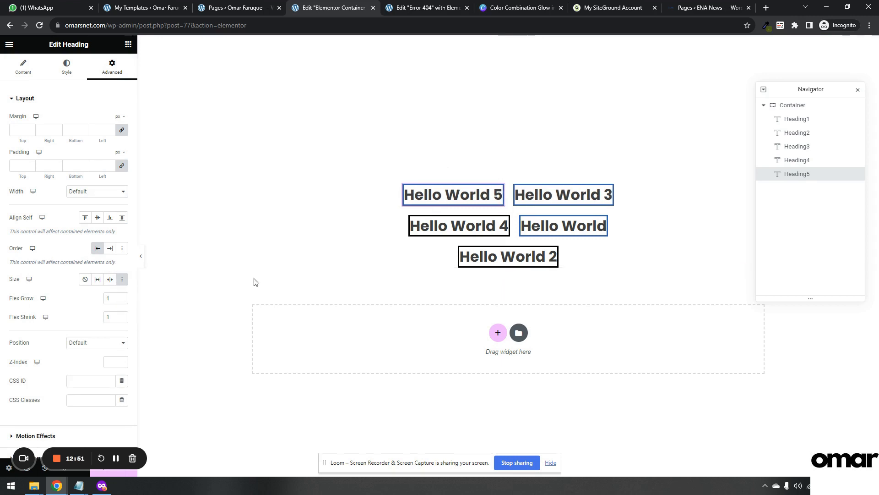
{"action": "scroll", "coordinate": [78, 298], "scroll_direction": "down", "scroll_amount": 3}
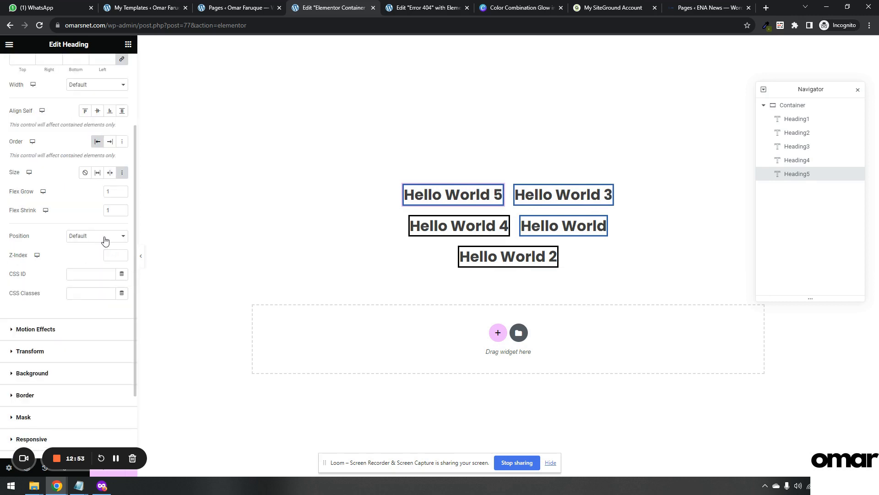